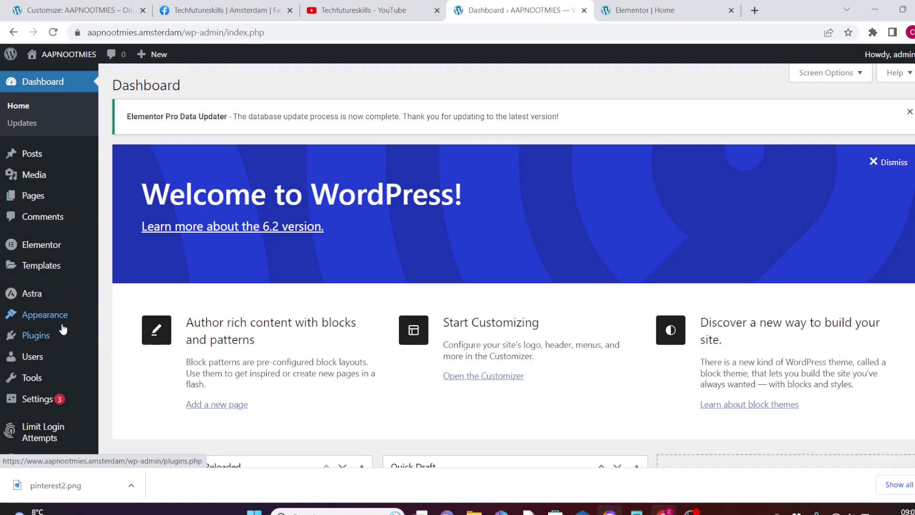
Step: Bring up the Plugins menu in the dashboard sidebar
mouse_move(47, 337)
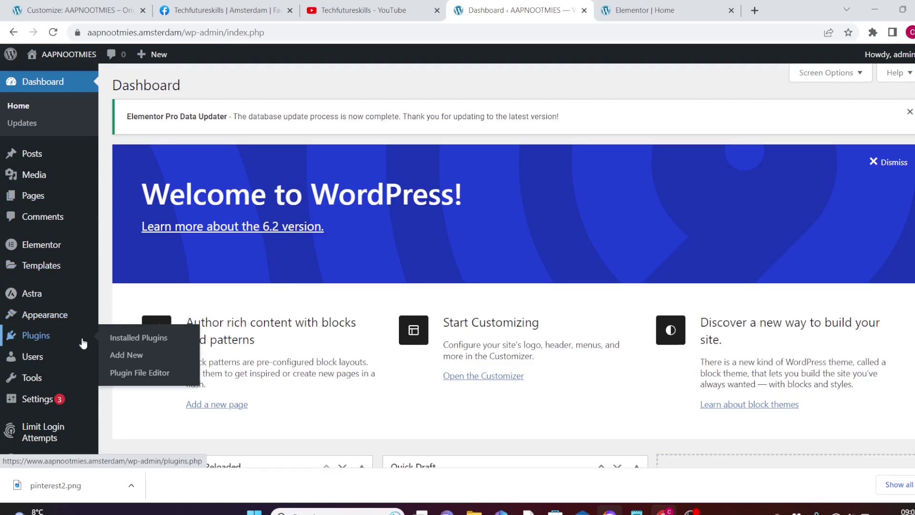
Step: Search plugins for 'menu image' and activate Menu Image, Icons made easy, skipping its opt-in
left_click(138, 357)
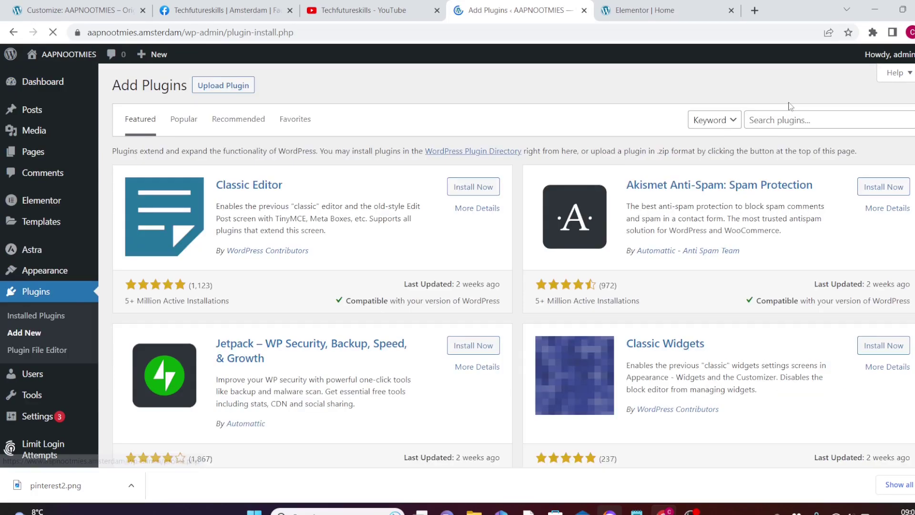
left_click(782, 121)
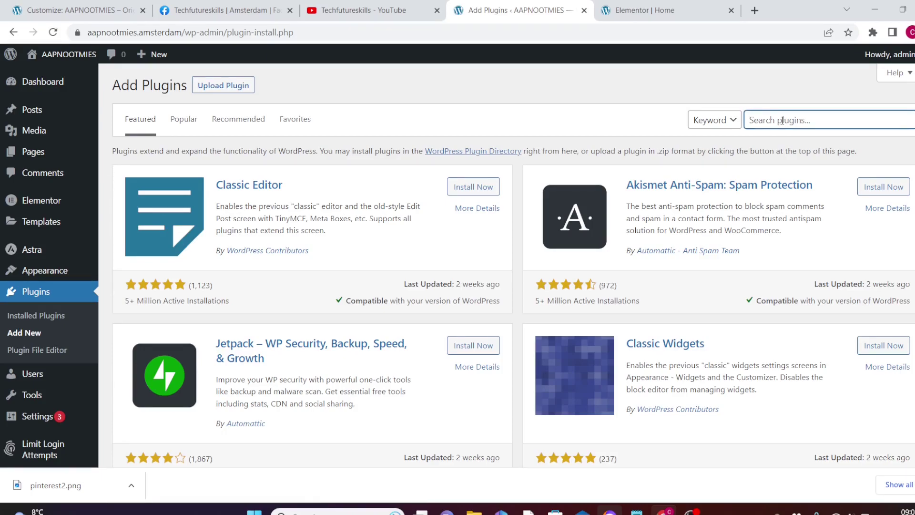
type("menu image")
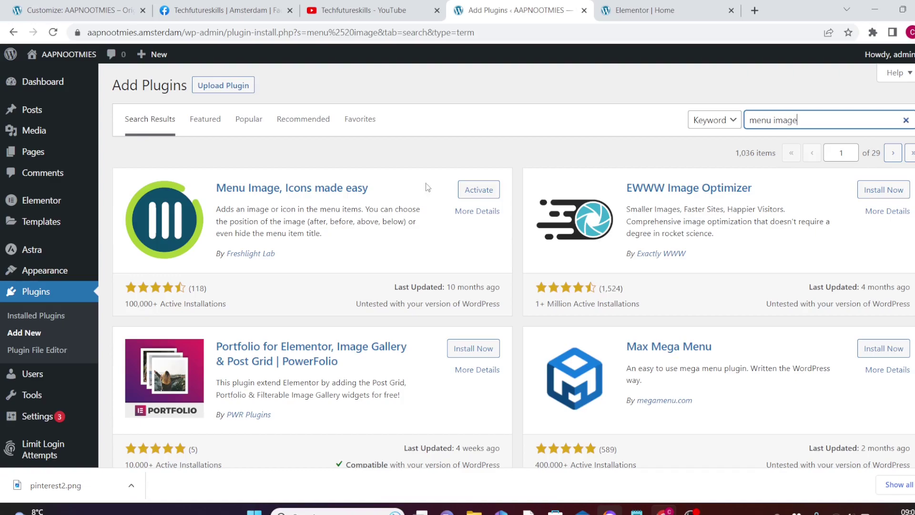
left_click(477, 191)
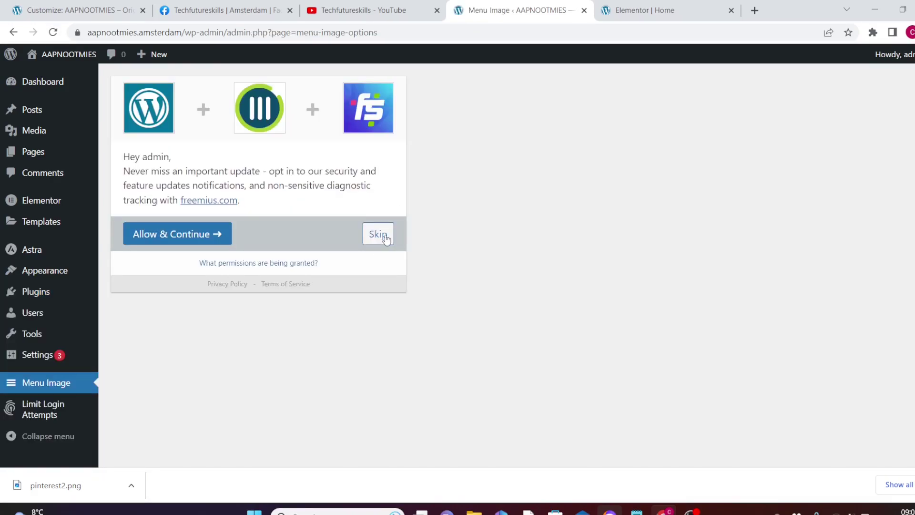
left_click(378, 234)
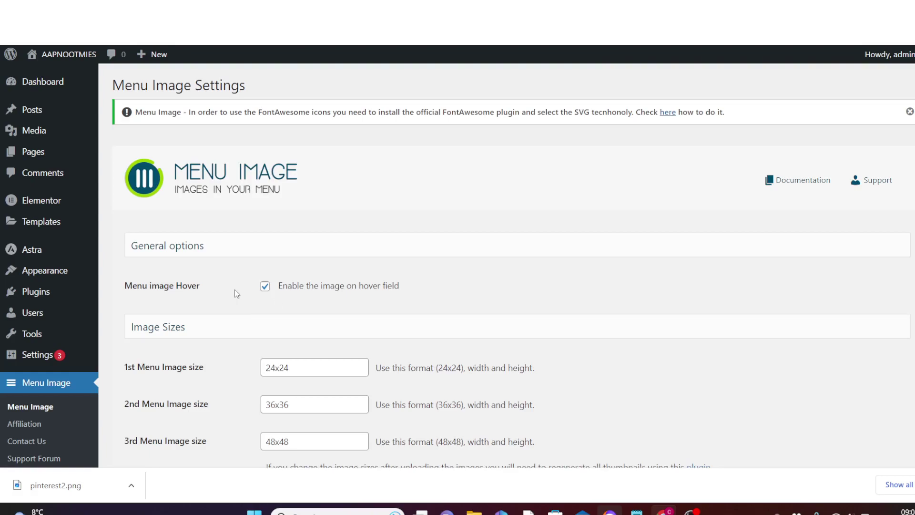
mouse_move(55, 276)
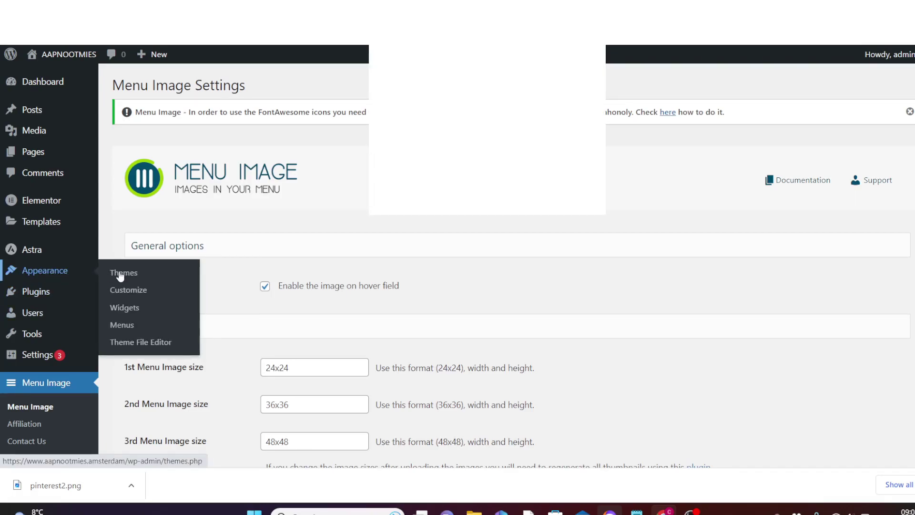
Step: In the Customizer, create the 'social media icons' menu at the Footer Menu location and publish
left_click(137, 293)
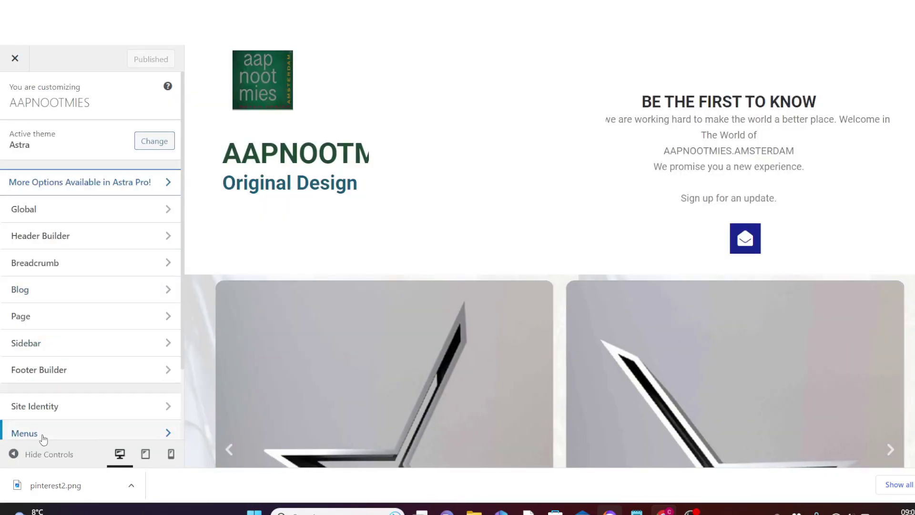
left_click(42, 433)
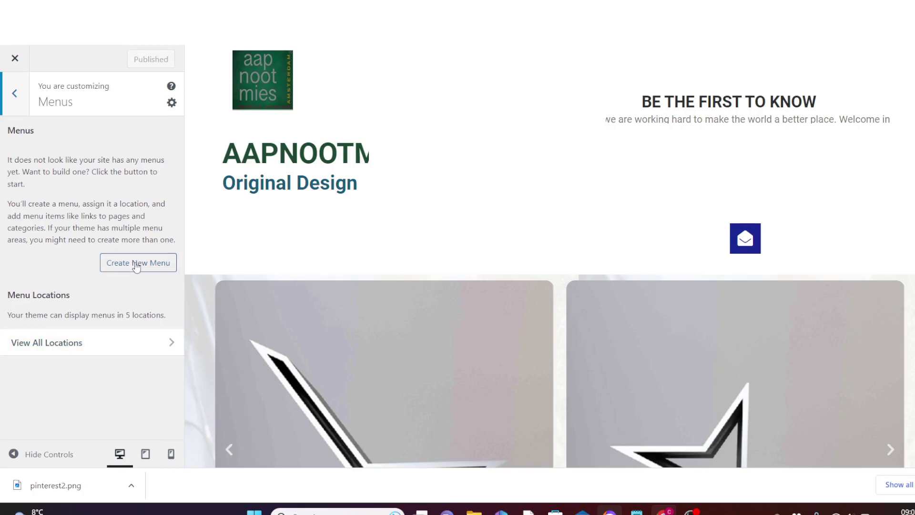
left_click(136, 265)
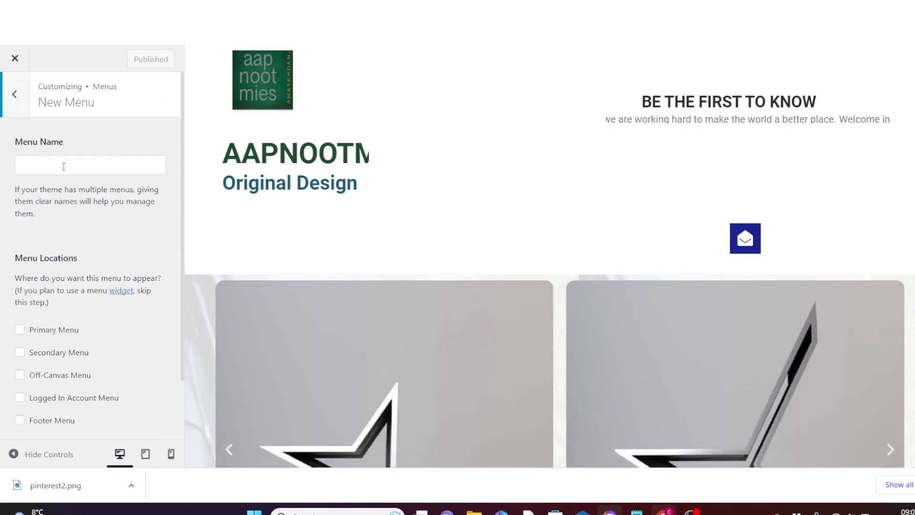
left_click(64, 166)
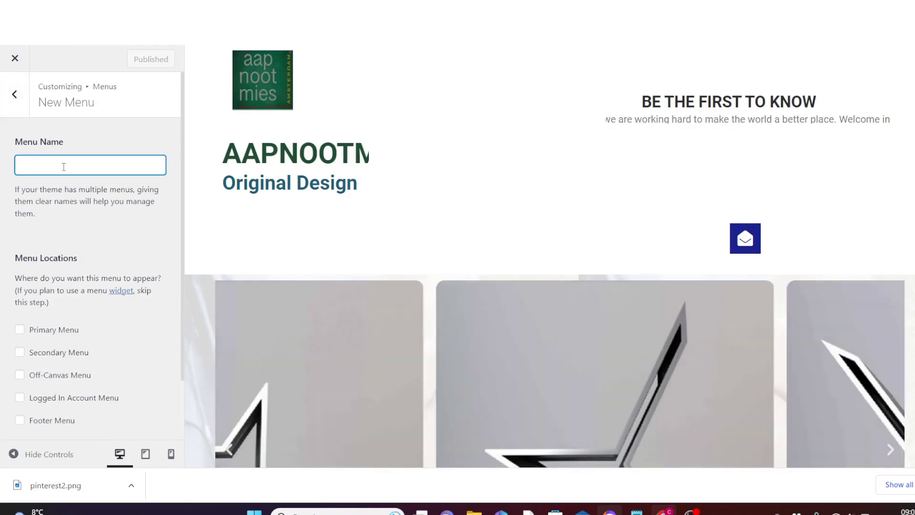
type("social m")
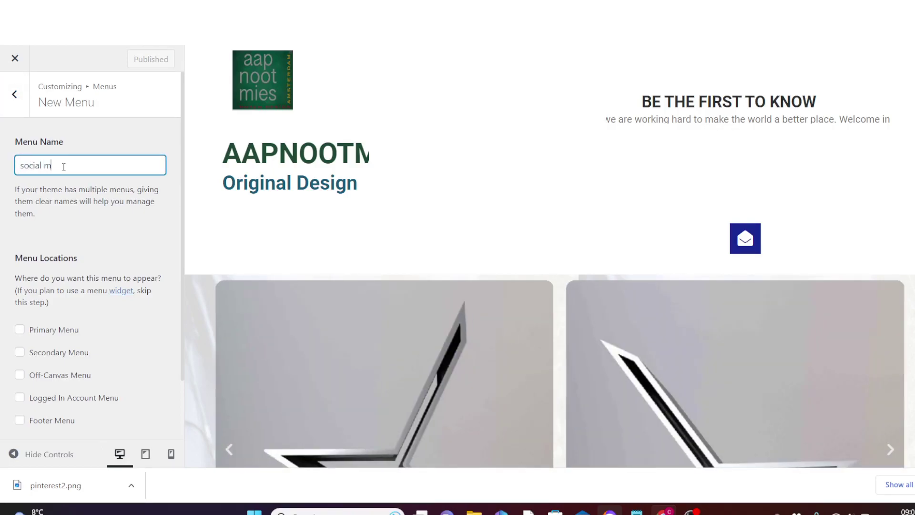
type("edia icons")
scroll(127, 358, "down", 2)
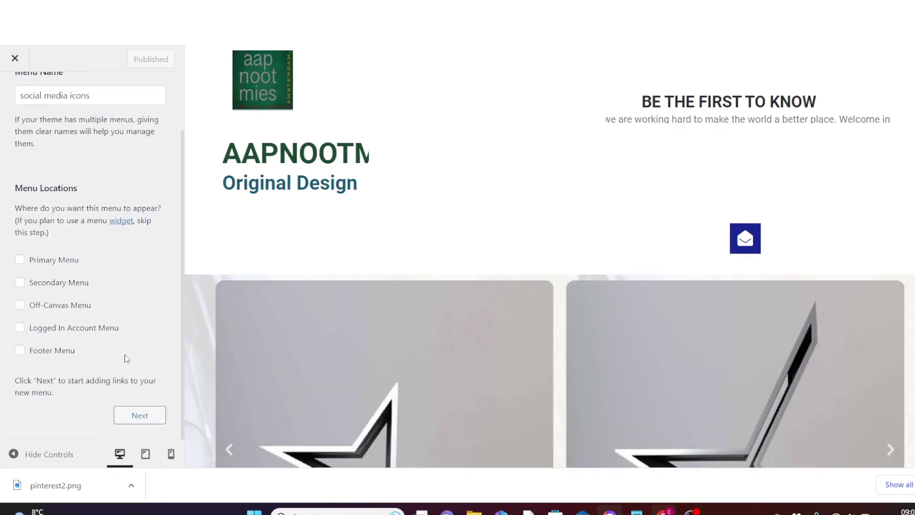
left_click(19, 354)
left_click(139, 416)
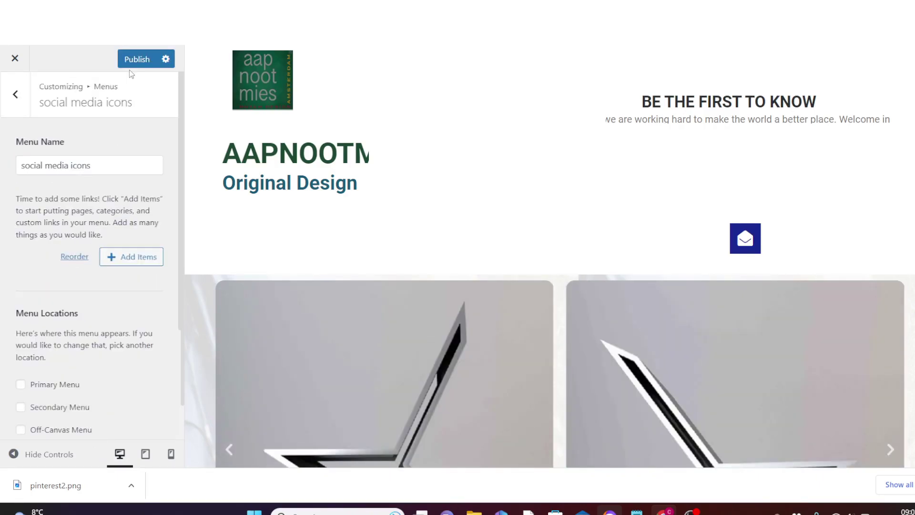
left_click(137, 60)
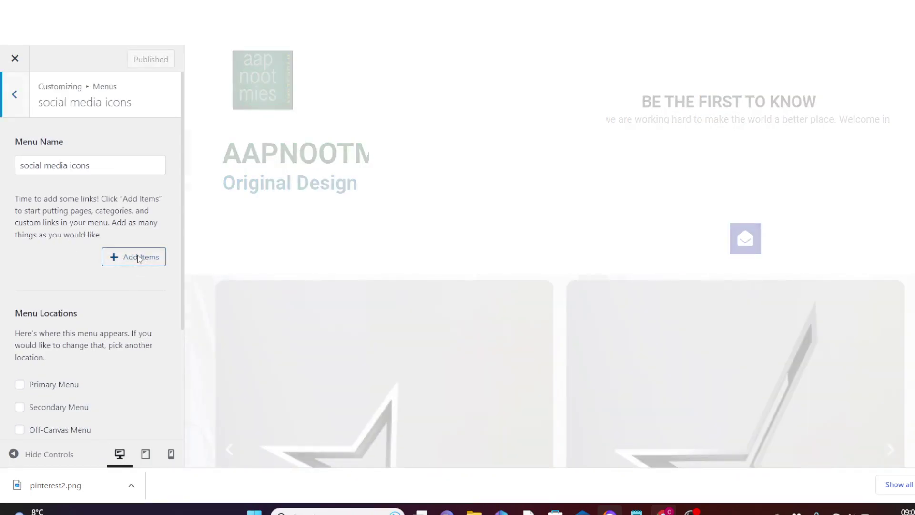
Step: Add an 'instagram' custom link with the pasted Instagram URL to the menu
left_click(138, 258)
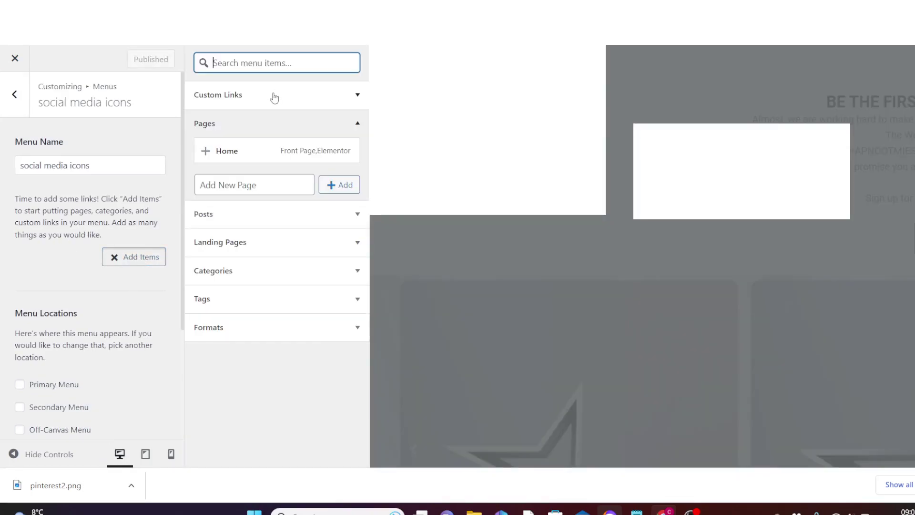
left_click(272, 95)
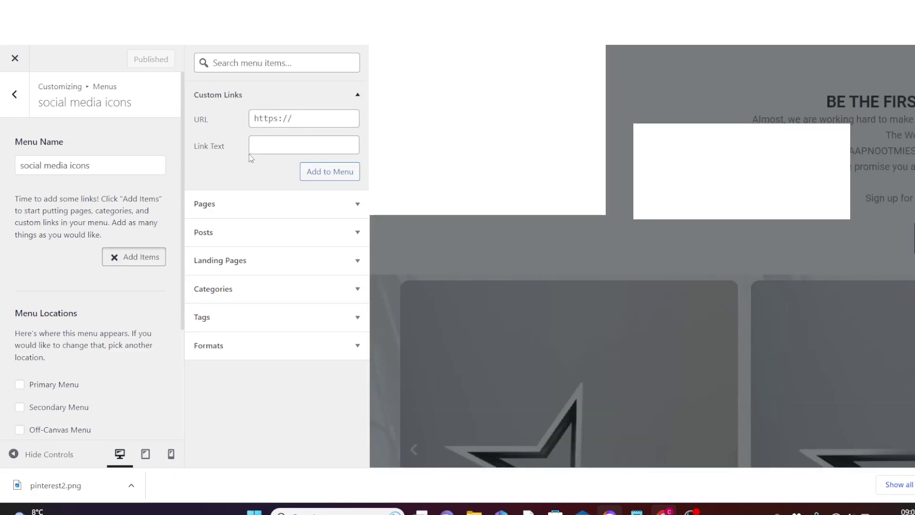
left_click(274, 118)
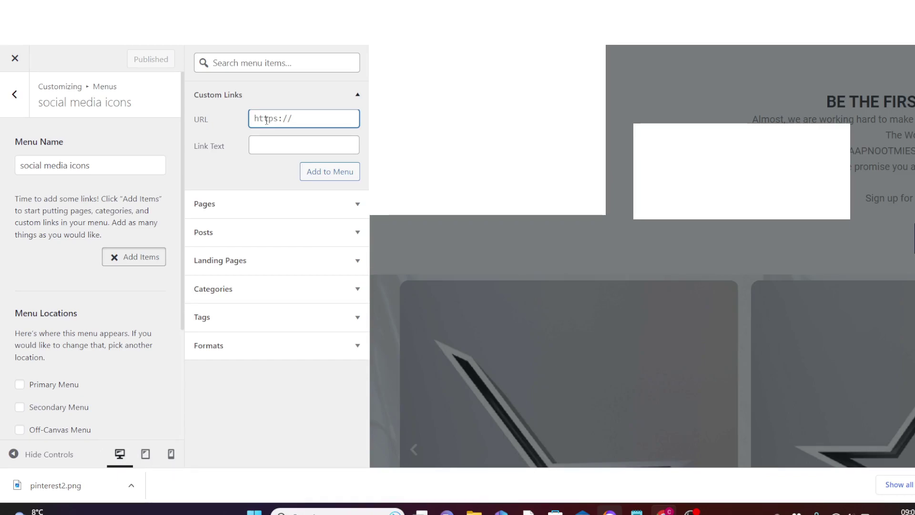
type("https://www.instagram.com/")
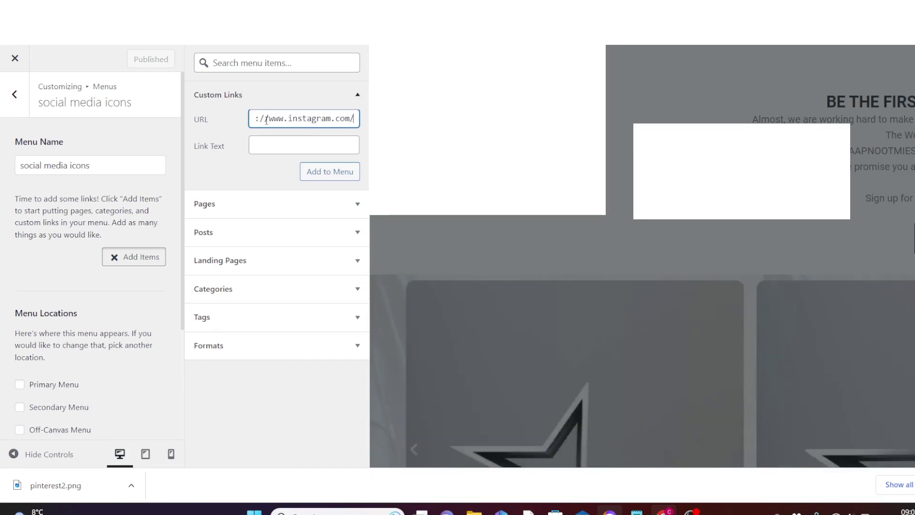
left_click(270, 144)
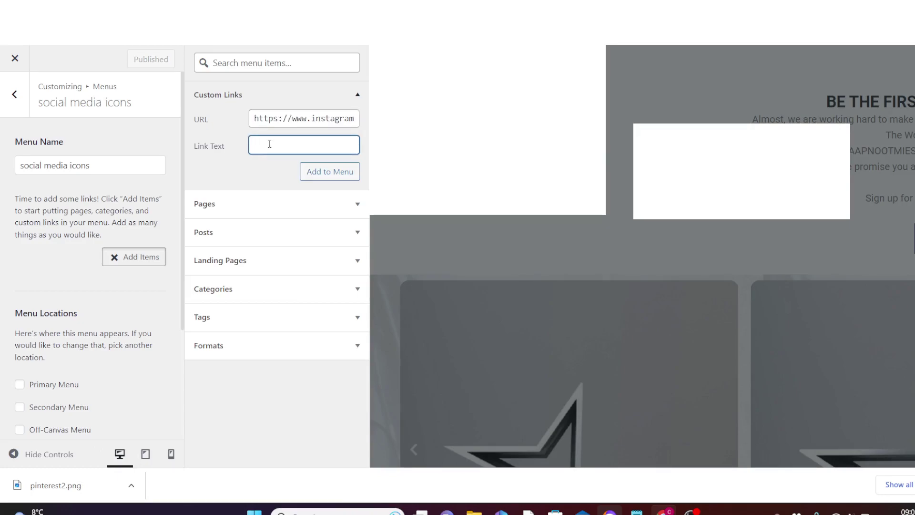
type("instagram")
left_click(330, 171)
Step: Add a 'linkedin' custom link with the pasted LinkedIn URL to the menu
left_click(139, 235)
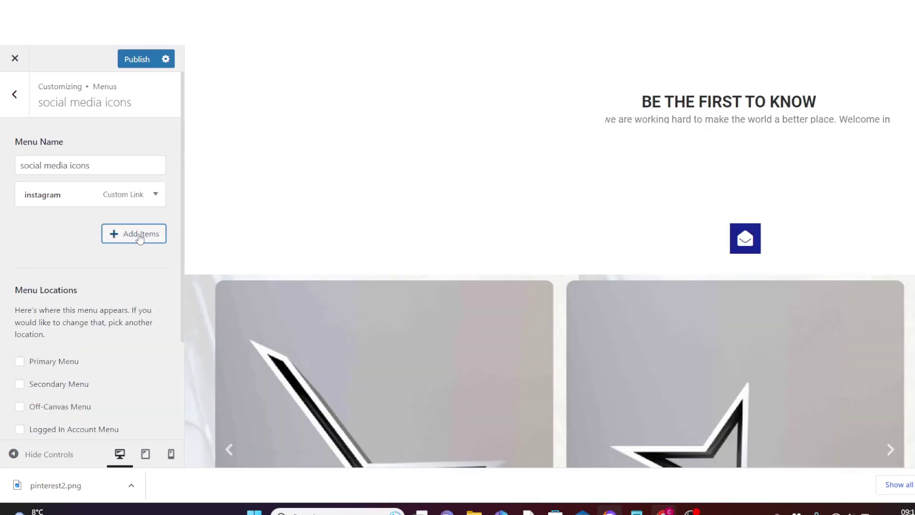
left_click(140, 236)
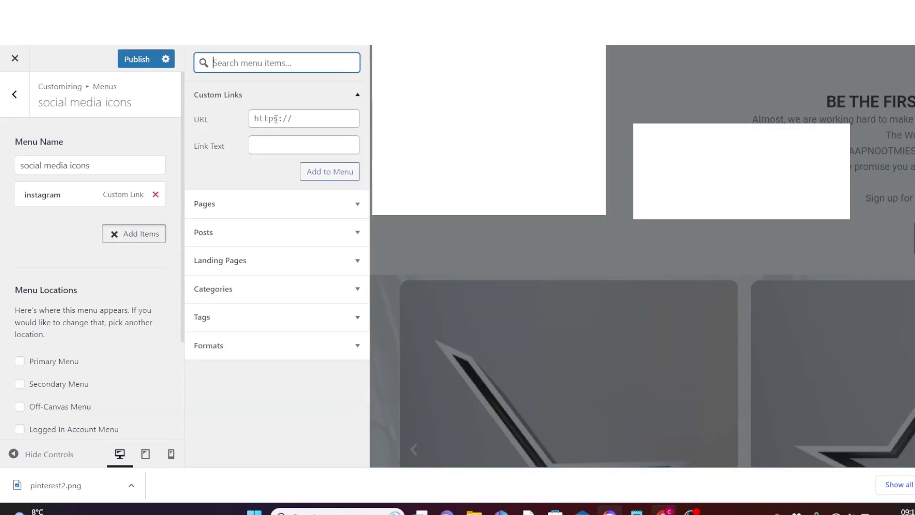
left_click(287, 118)
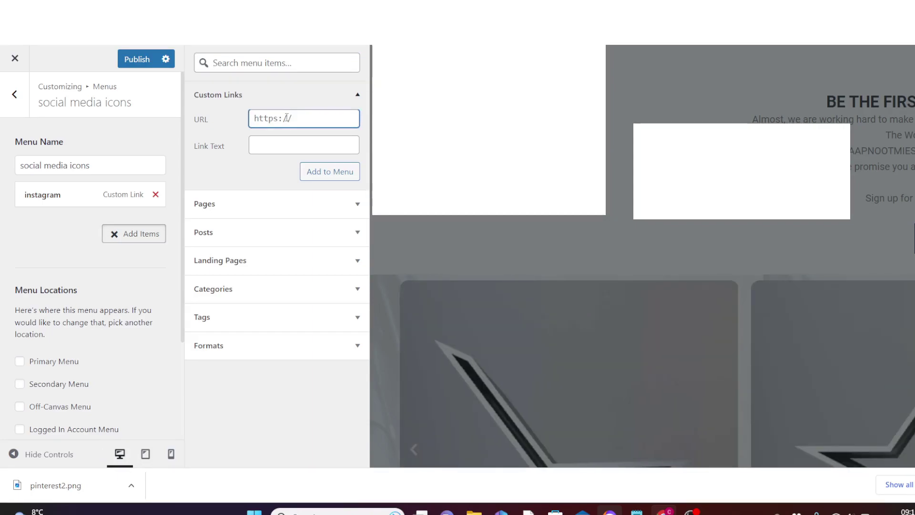
key("ctrl+a")
type("https://www.linkedin.com/")
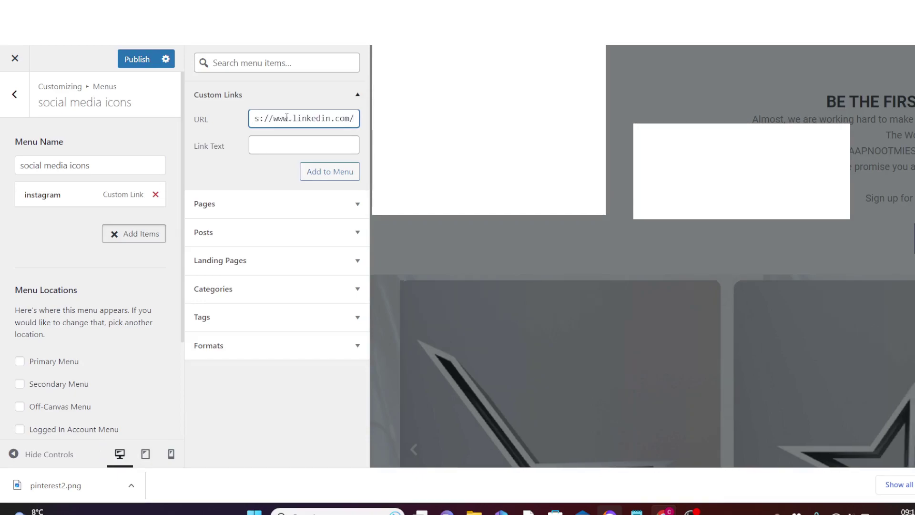
key("Tab")
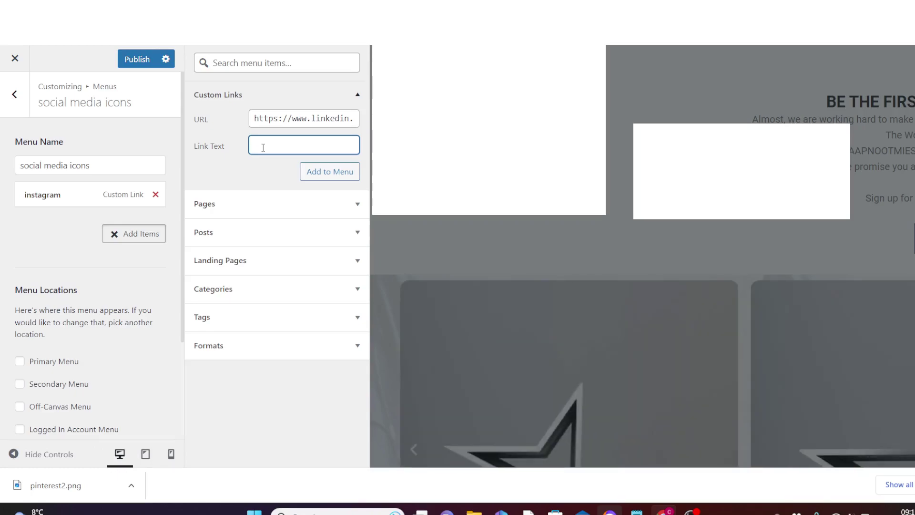
type("linkedin")
left_click(328, 172)
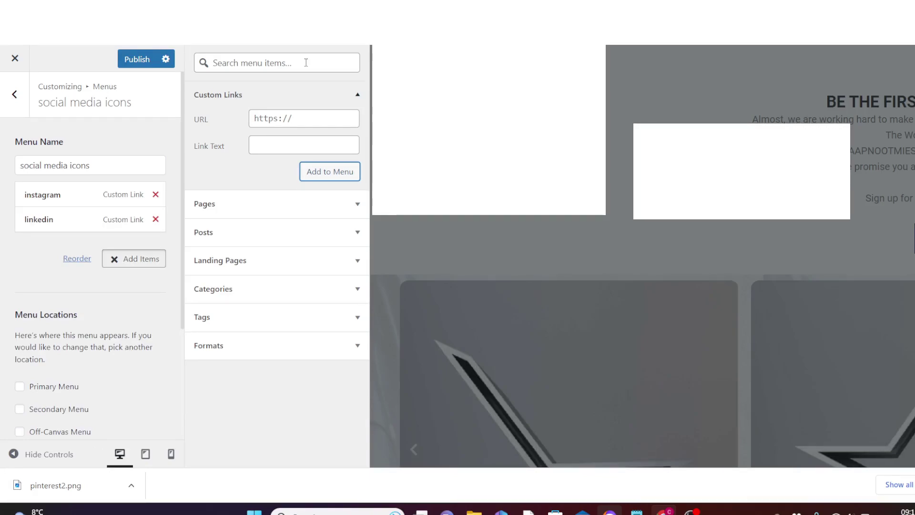
Step: Add a 'pinterest' custom link with the Pinterest business URL, then publish the menu
left_click(266, 118)
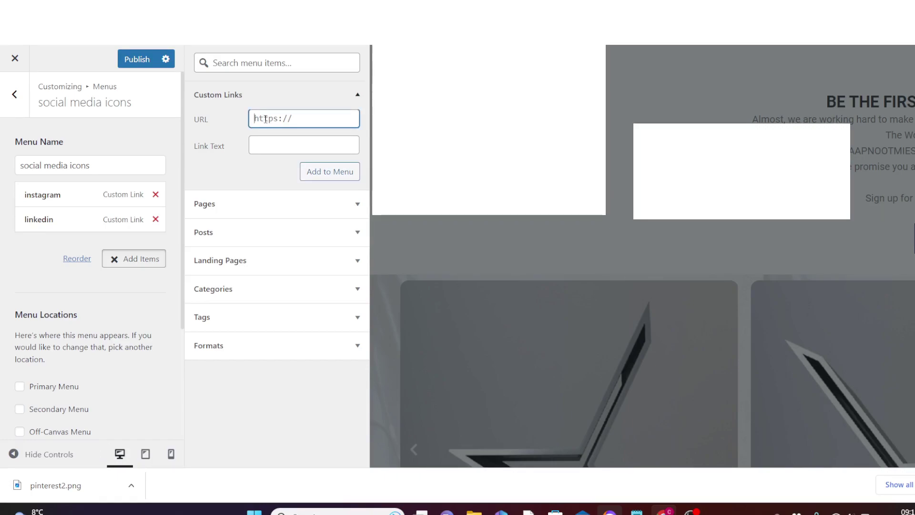
key("ctrl+v")
left_click(279, 149)
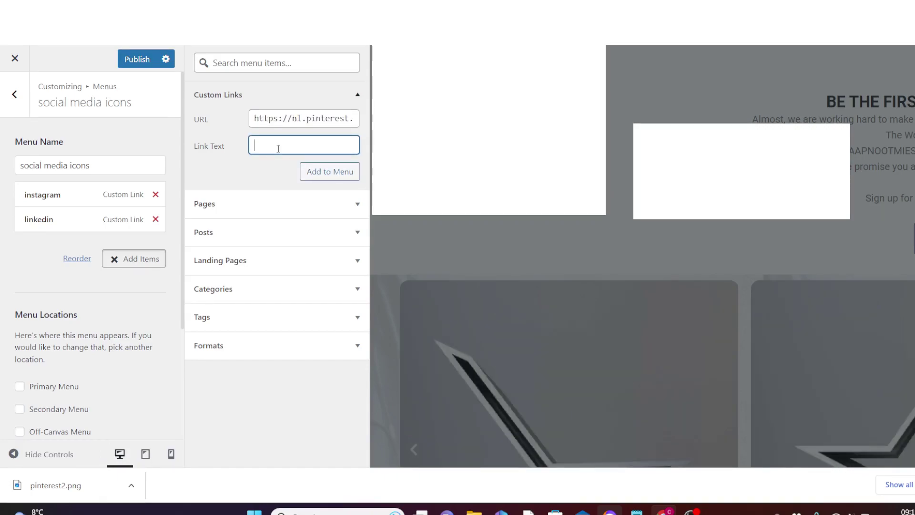
type("pinterest")
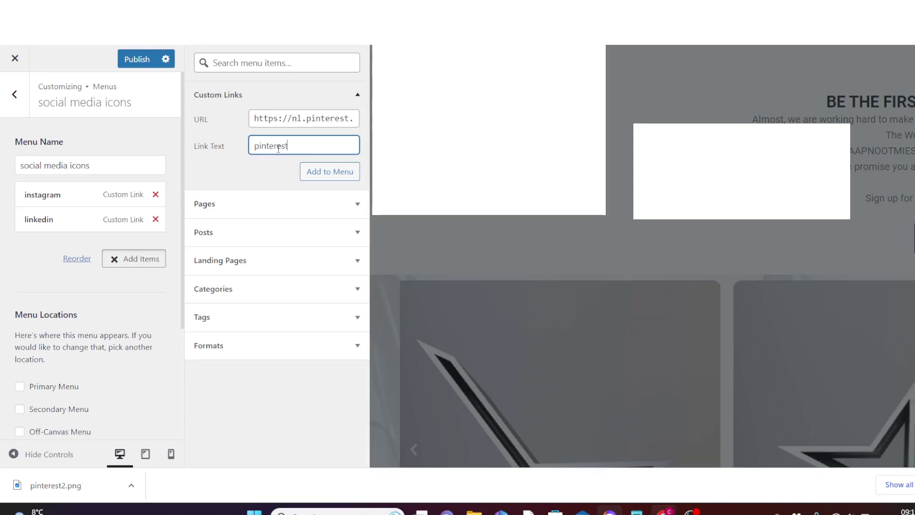
left_click(333, 174)
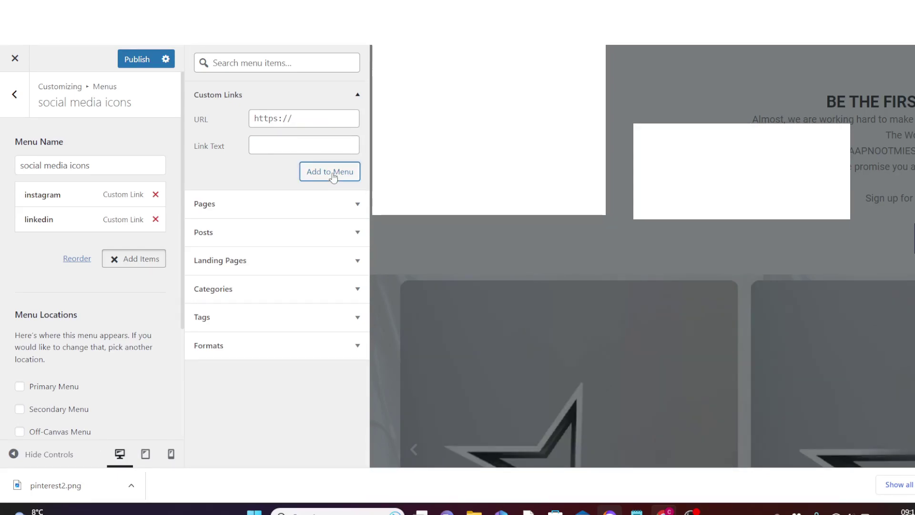
left_click(130, 87)
left_click(137, 59)
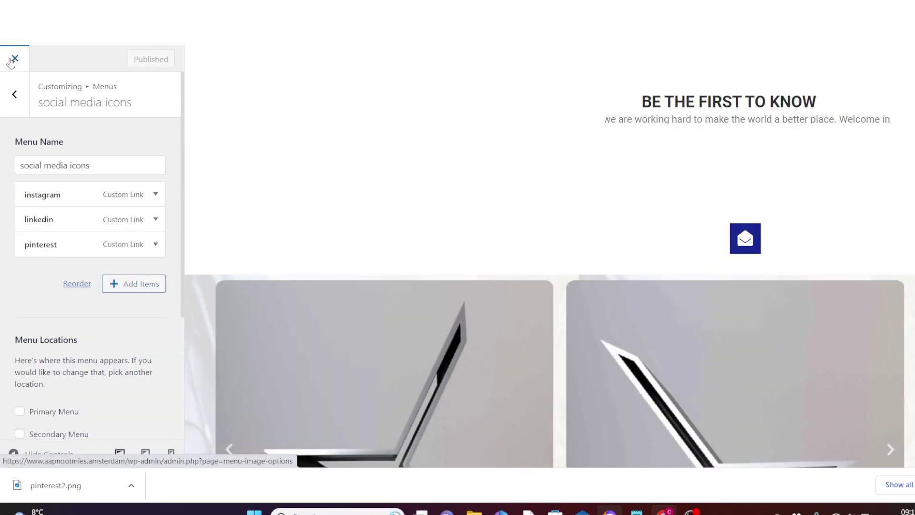
Step: Leave the Customizer and open Appearance > Menus showing the social media icons menu
left_click(11, 61)
mouse_move(61, 272)
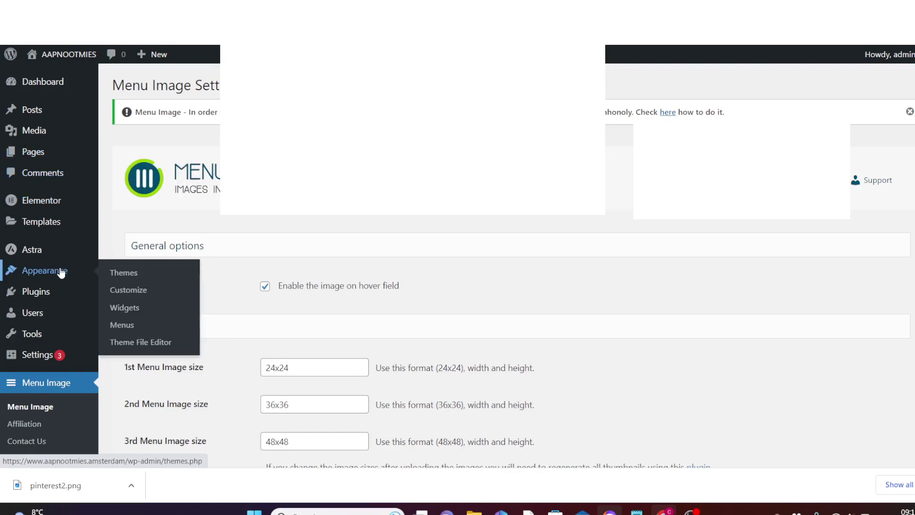
left_click(129, 326)
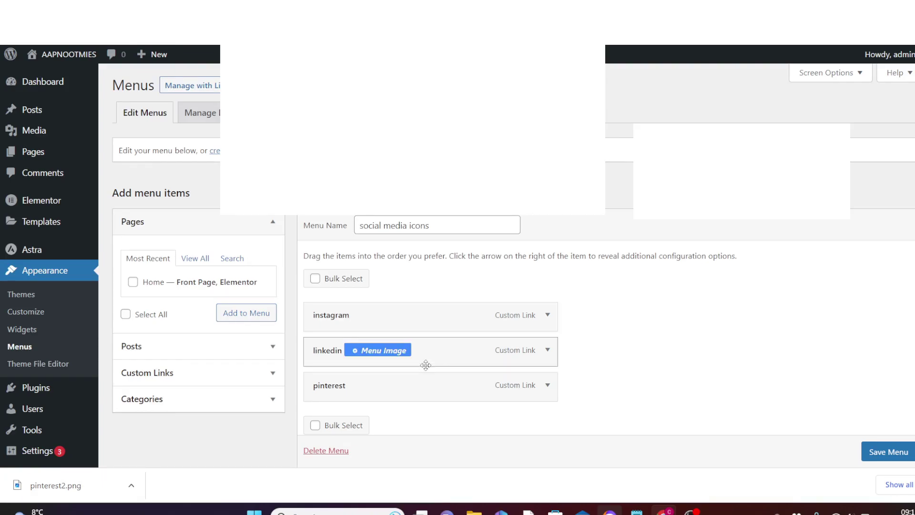
mouse_move(418, 317)
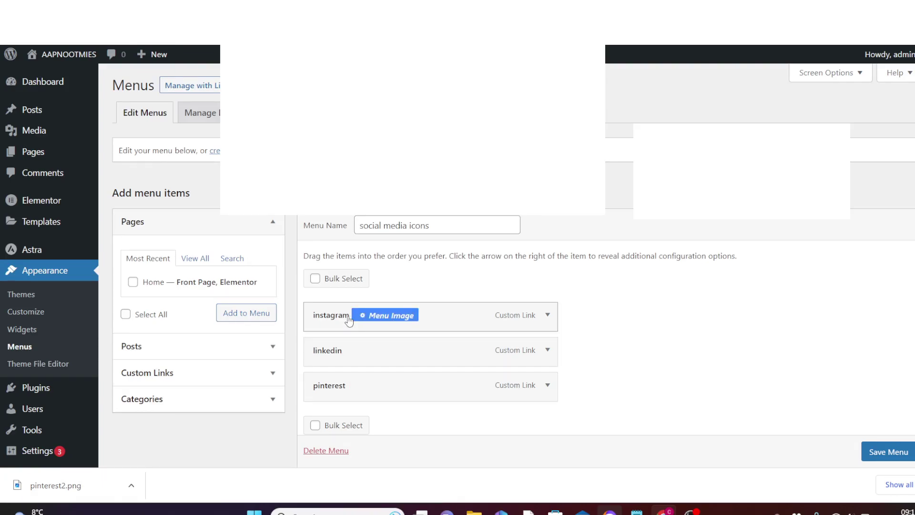
Step: Assign the Instagram logo as the instagram item's Menu-36x36 menu image and save
left_click(395, 317)
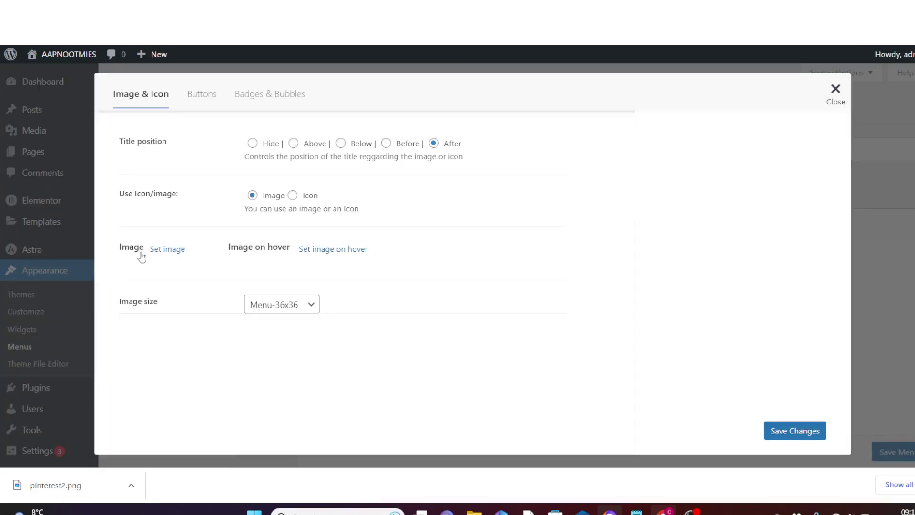
left_click(171, 249)
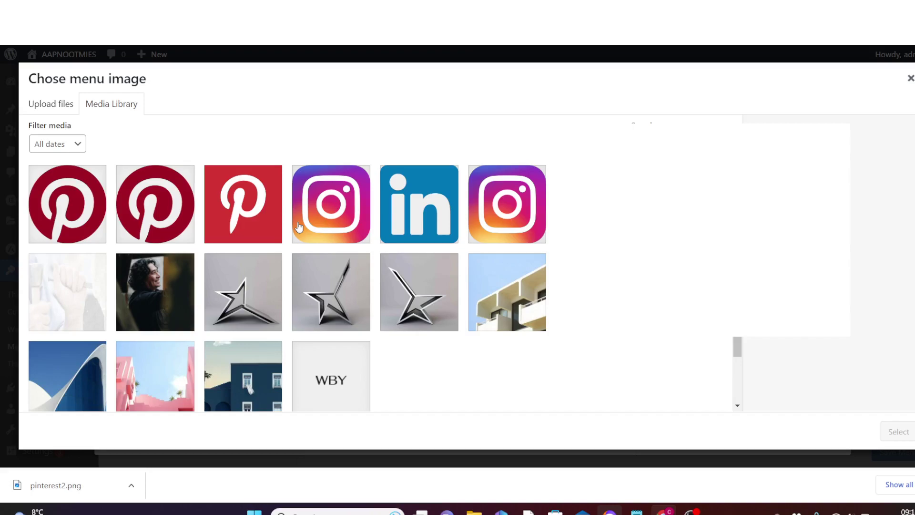
left_click(332, 206)
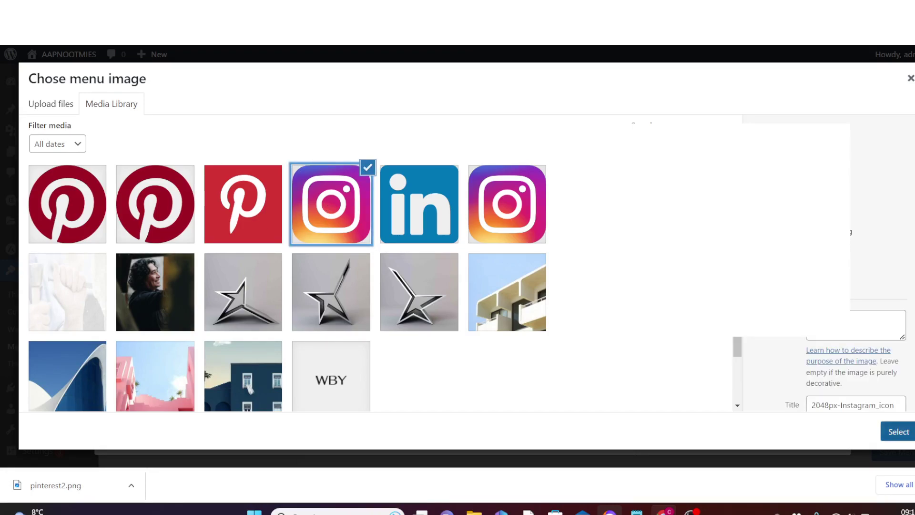
left_click(900, 432)
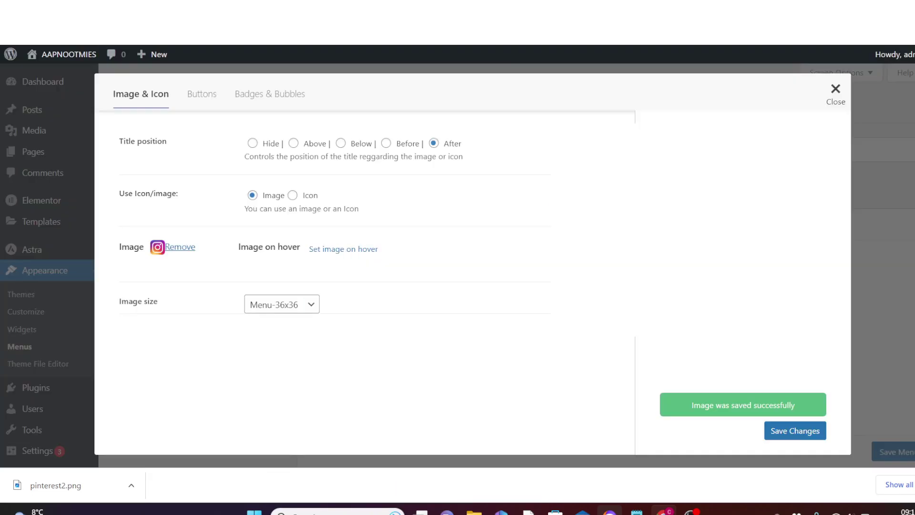
left_click(800, 431)
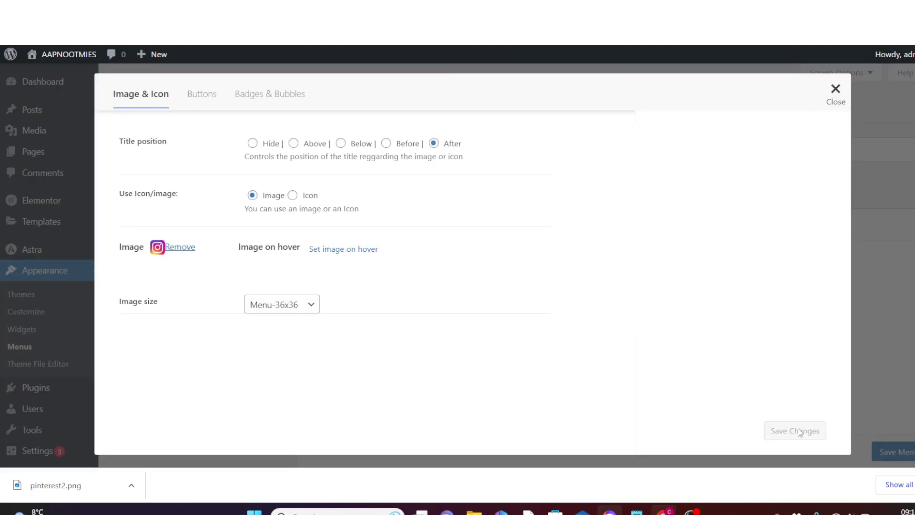
left_click(836, 90)
Step: Assign the LinkedIn logo as the linkedin item's Menu-36x36 menu image, save, and close
mouse_move(352, 357)
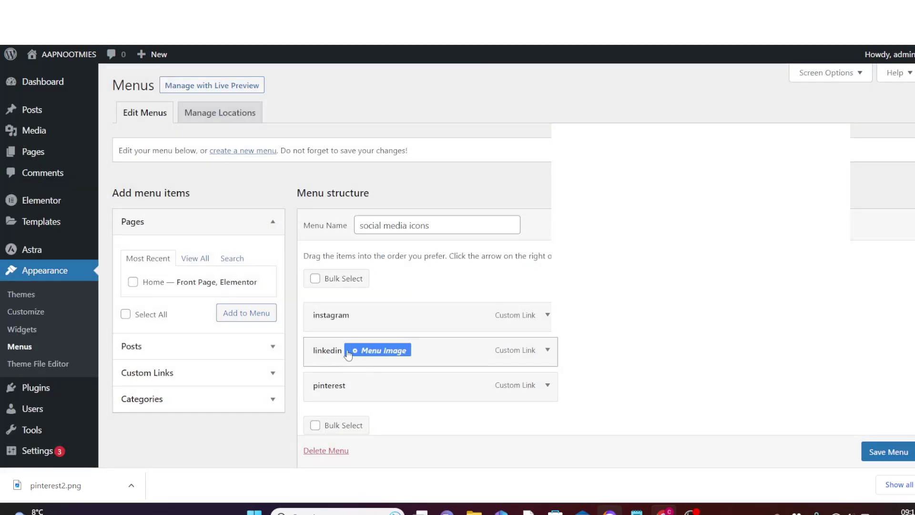
left_click(387, 351)
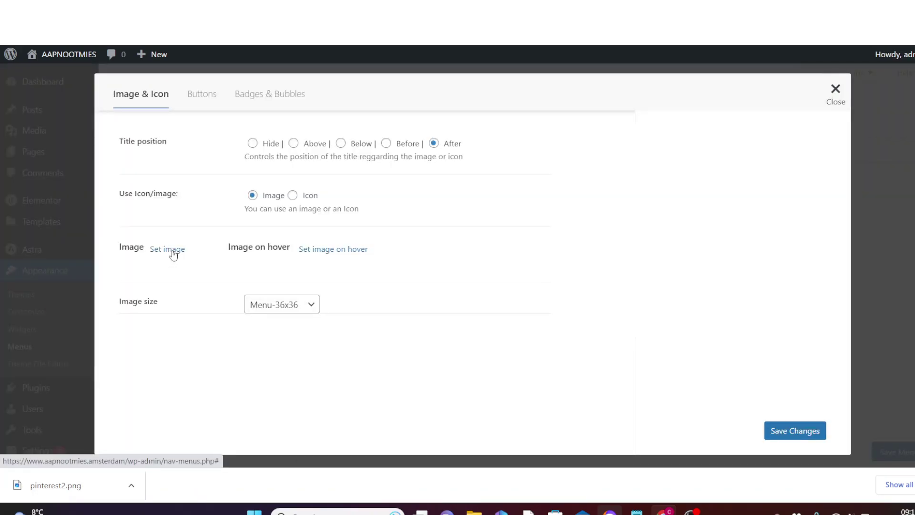
left_click(167, 249)
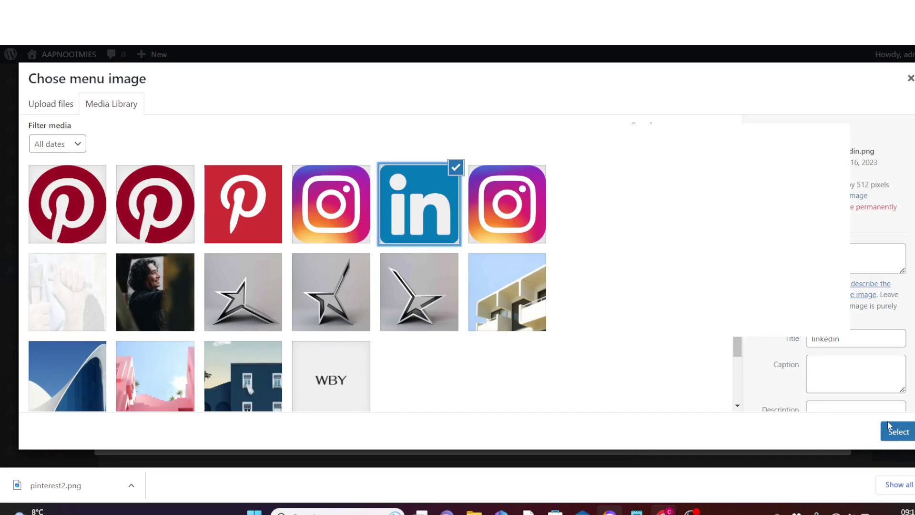
left_click(898, 432)
left_click(794, 436)
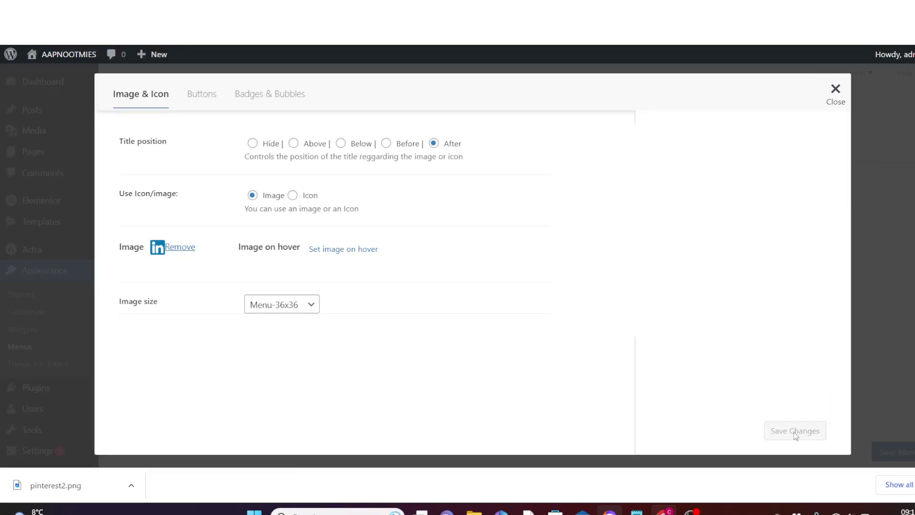
left_click(840, 98)
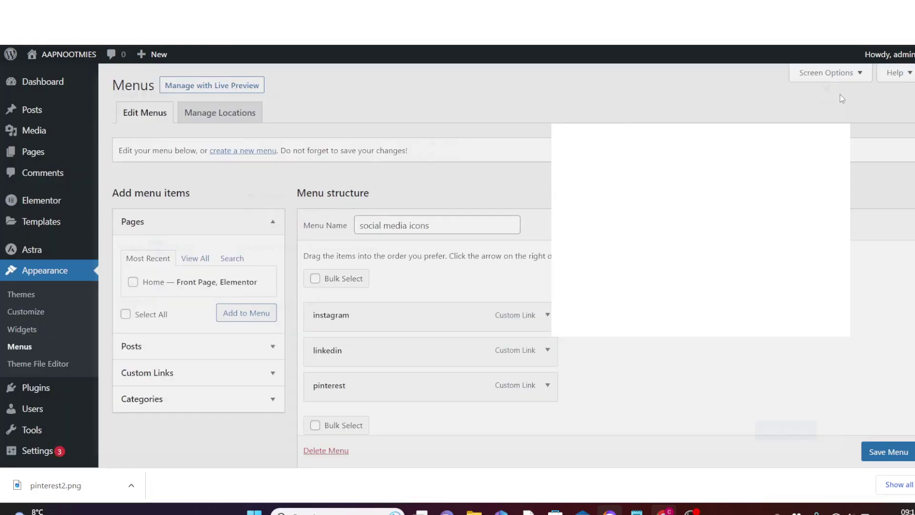
mouse_move(363, 392)
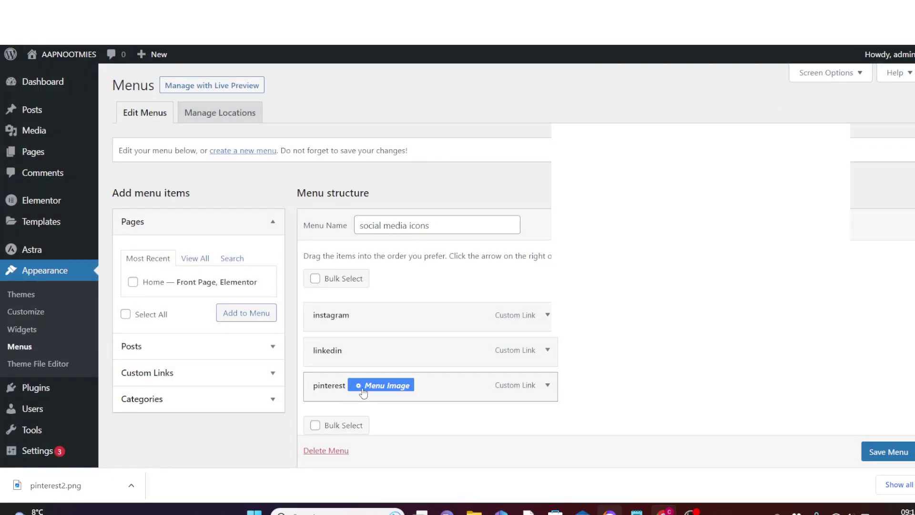
Step: Assign the first Pinterest logo as the pinterest item's Menu-36x36 menu image, save, and close
left_click(390, 386)
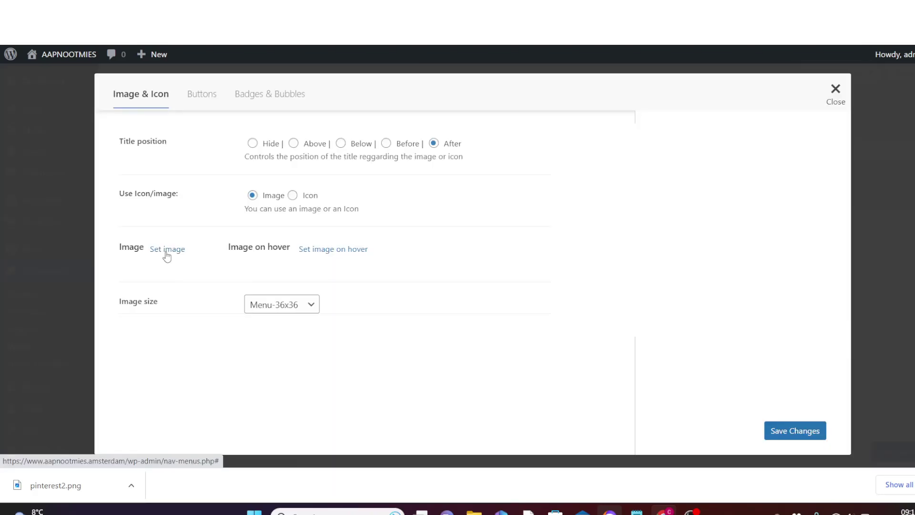
left_click(166, 252)
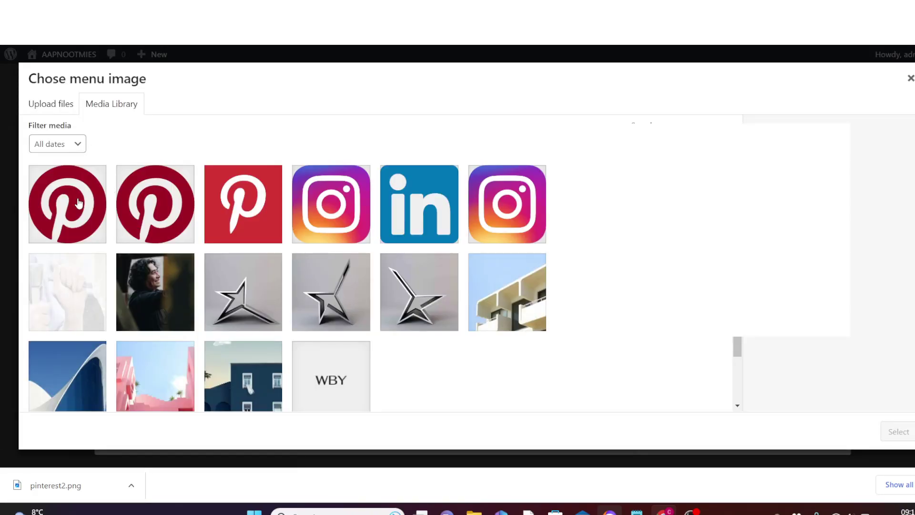
left_click(78, 203)
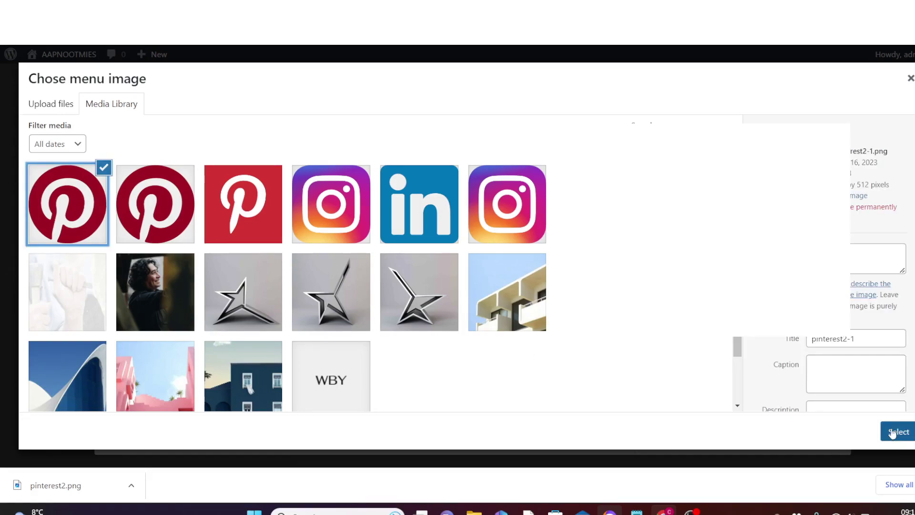
left_click(894, 432)
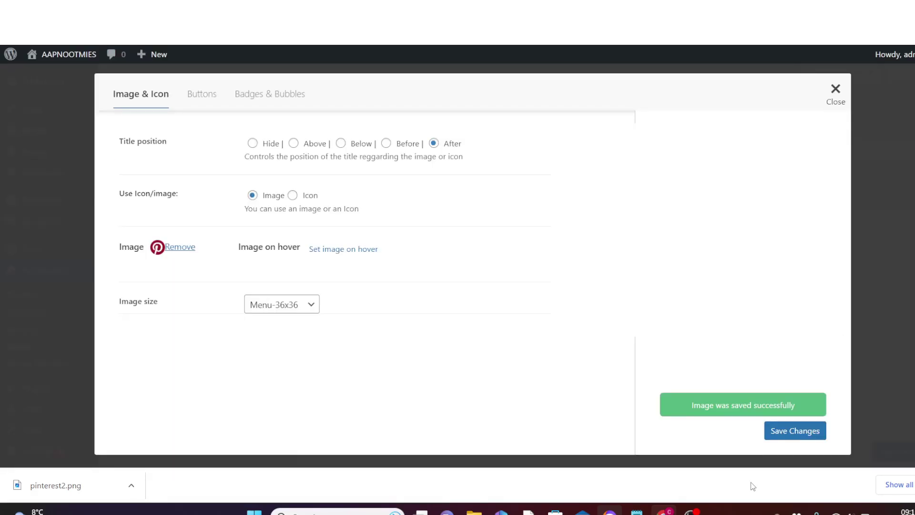
left_click(795, 432)
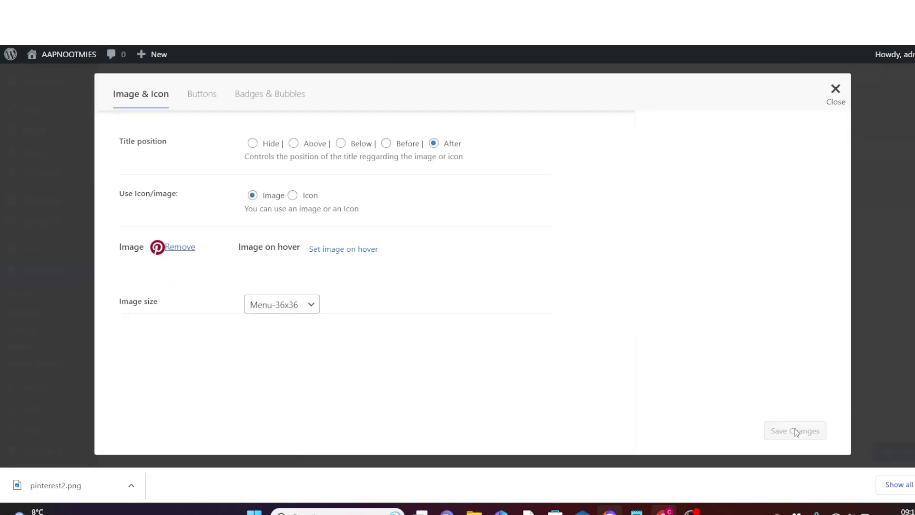
left_click(836, 96)
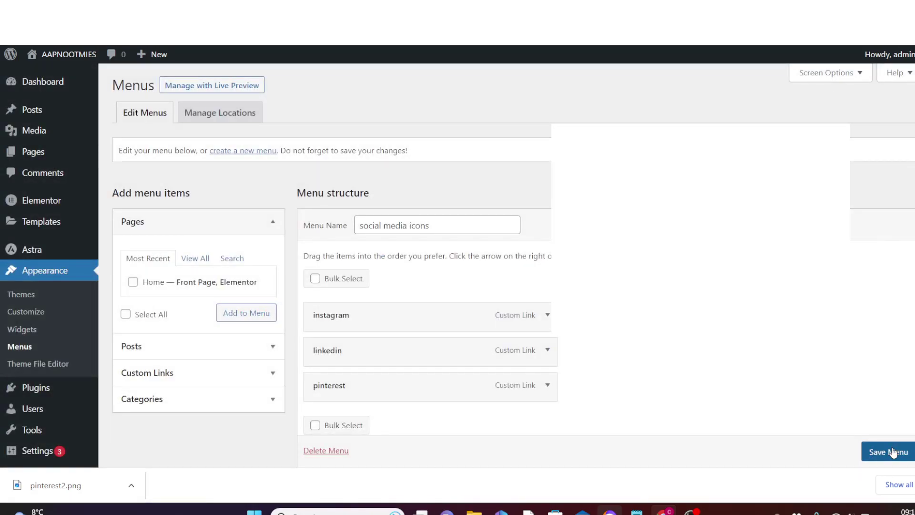
Step: From Pages > All Pages, open the Home page in the Elementor editor
scroll(893, 453, "down", 2)
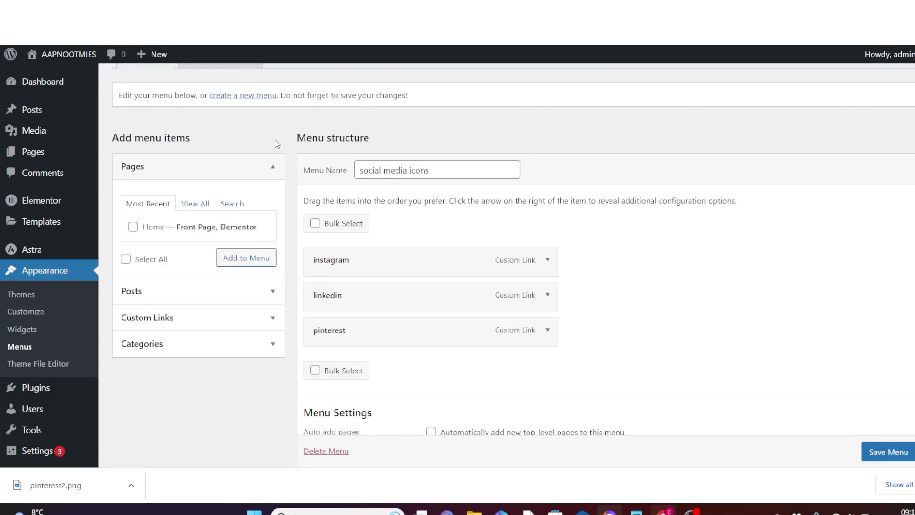
left_click_drag(241, 135, 72, 52)
mouse_move(33, 151)
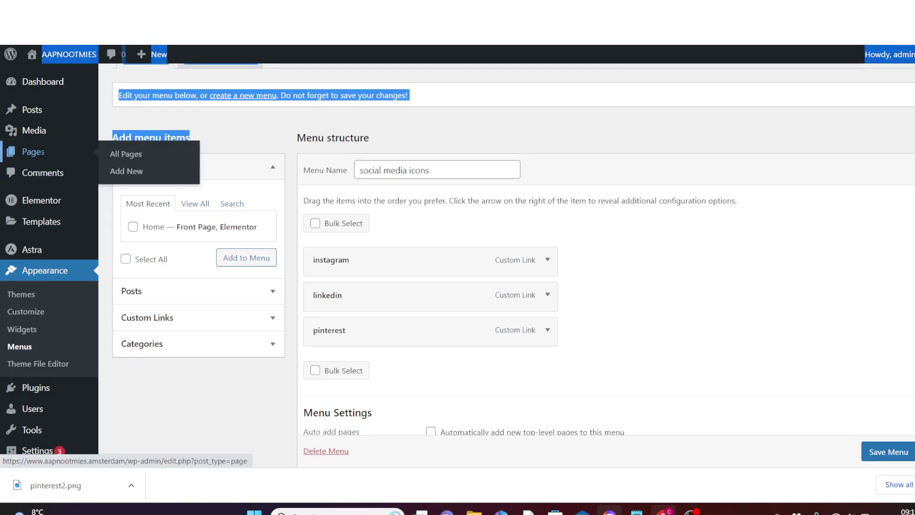
left_click(134, 153)
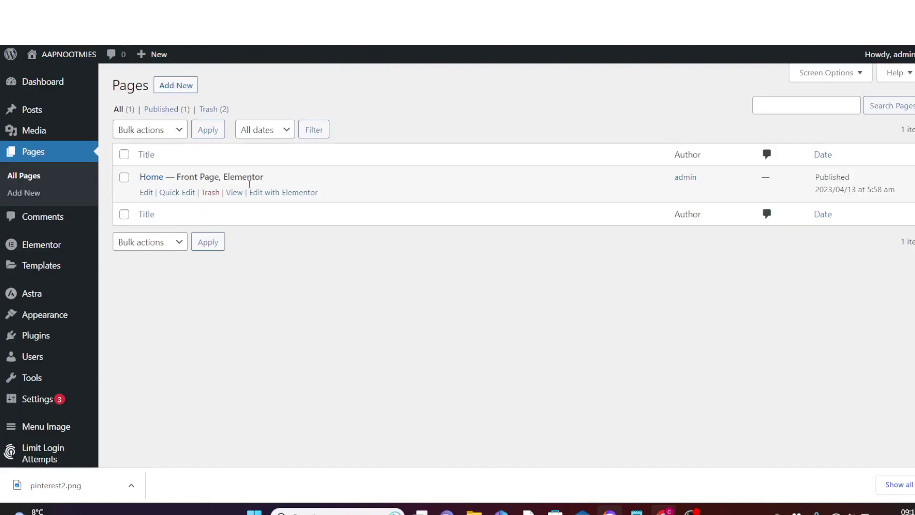
left_click(276, 193)
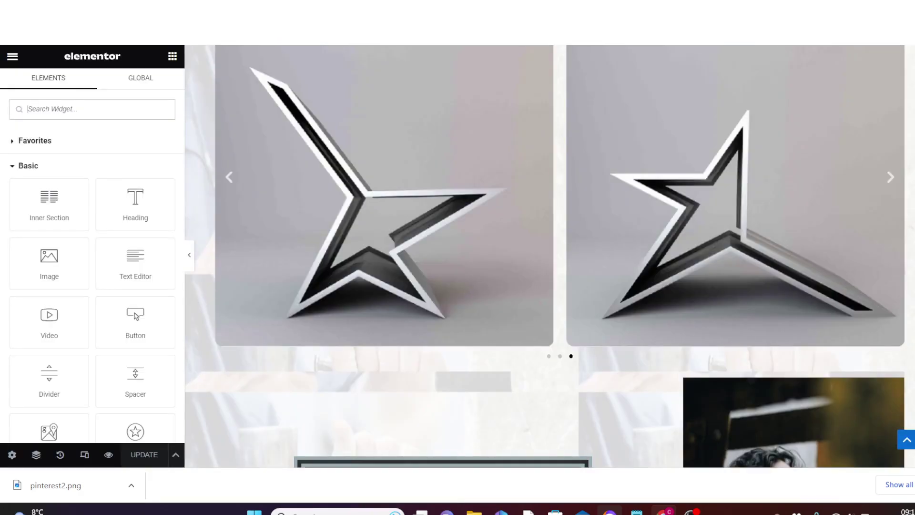
Step: Scroll to the footer and insert a one-column structure section above the copyright text
scroll(544, 238, "down", 3)
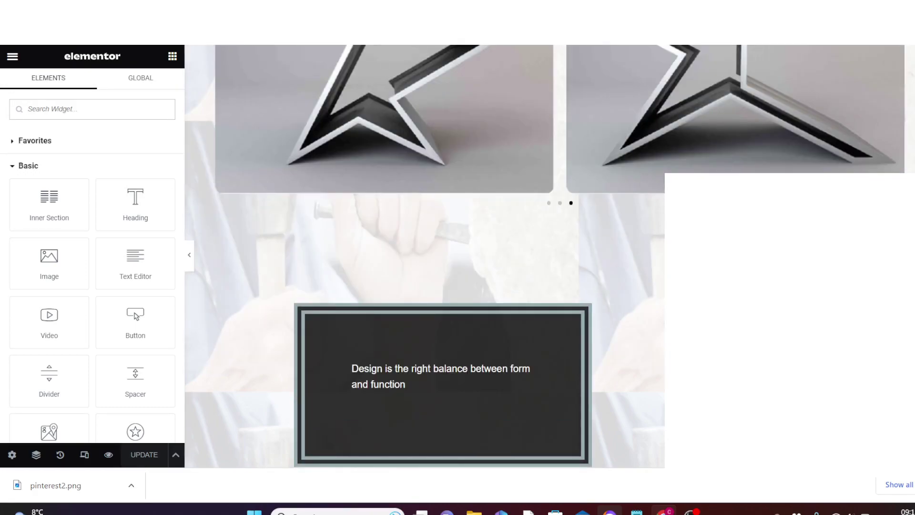
scroll(541, 256, "down", 1)
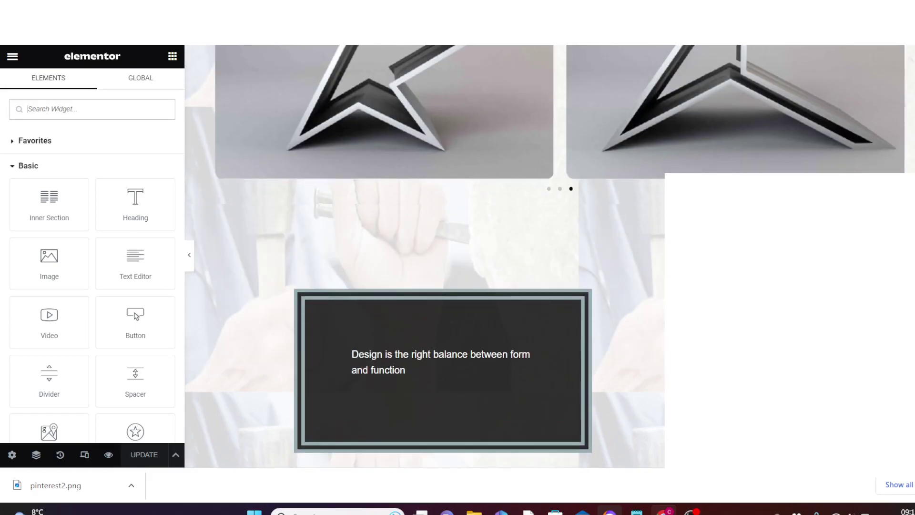
scroll(547, 262, "down", 6)
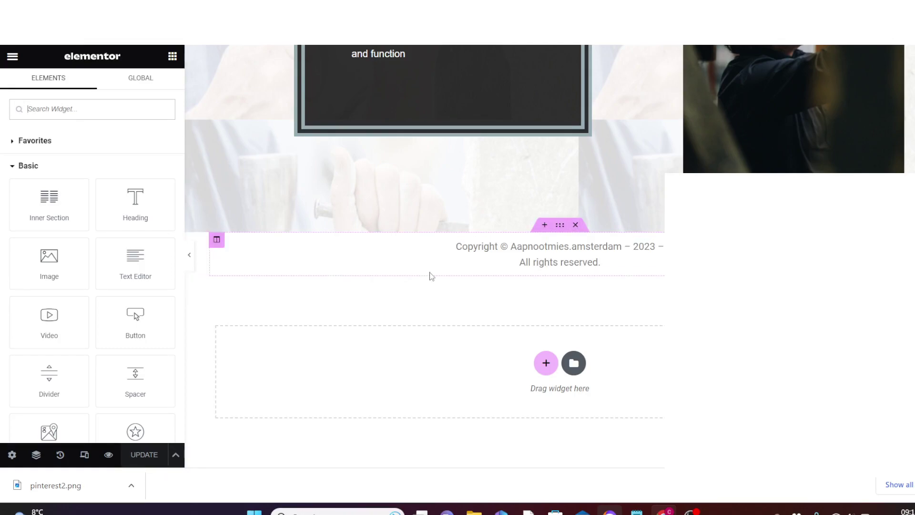
left_click(545, 225)
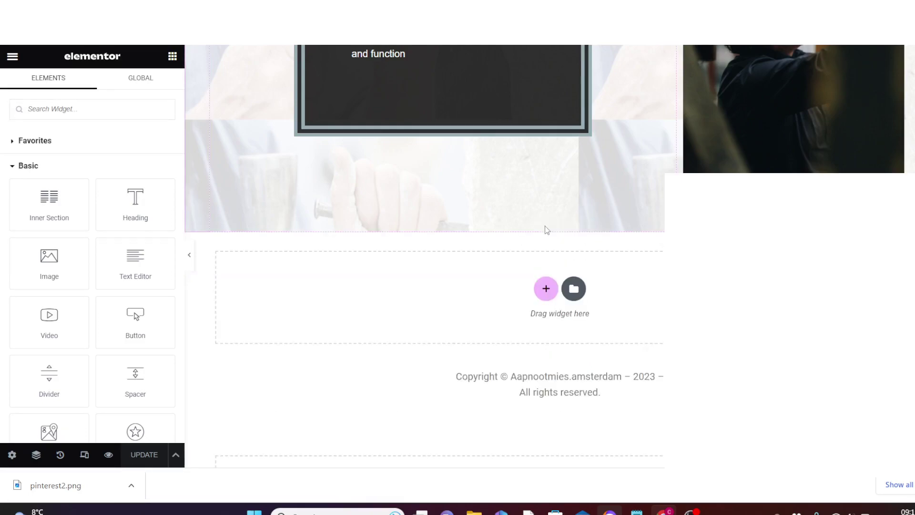
left_click(547, 289)
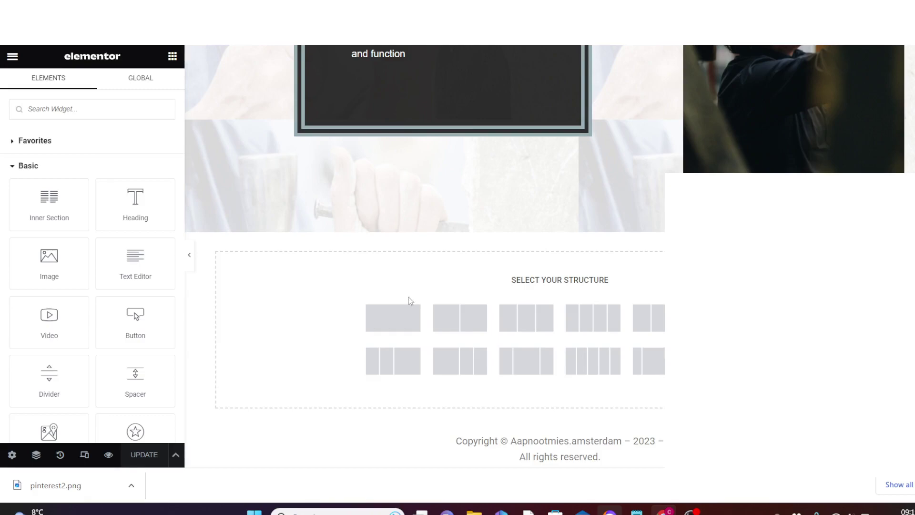
left_click(399, 325)
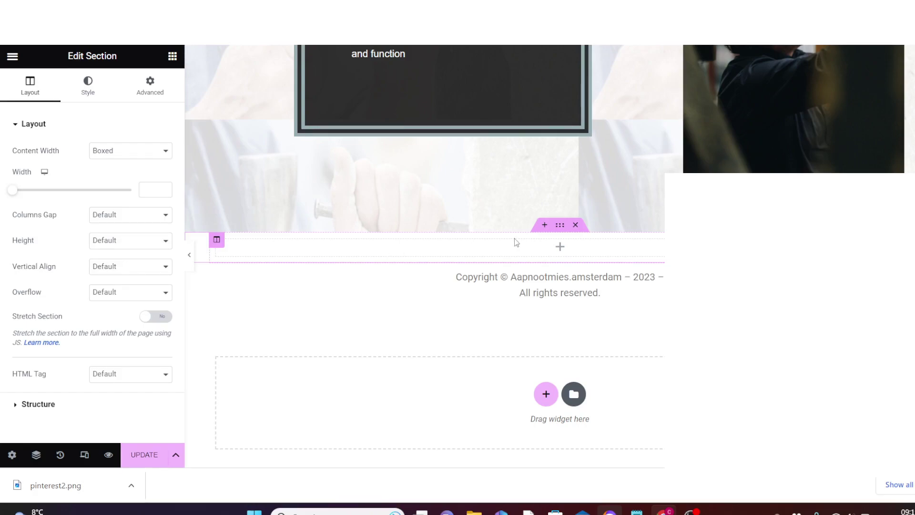
Step: Search the widgets for 'menu' and drag the WordPress Menu widget into the new footer section
left_click(172, 57)
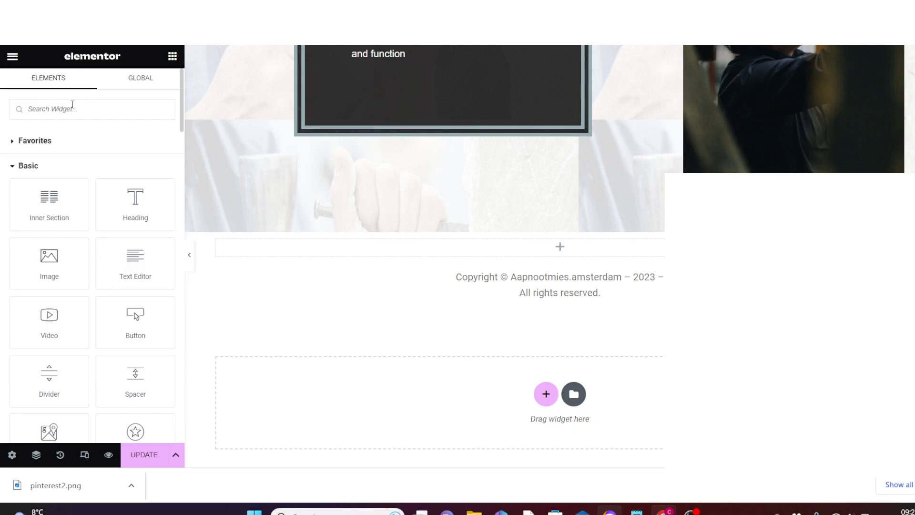
left_click(73, 105)
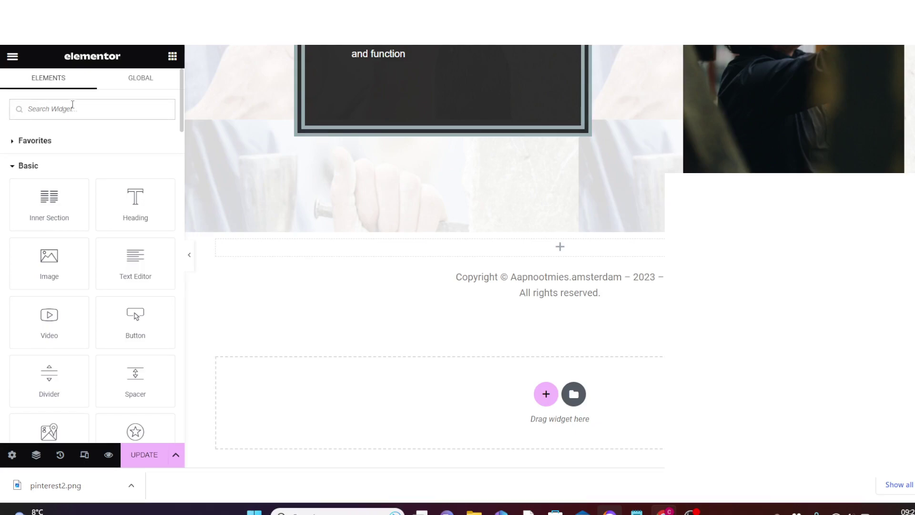
type("menu")
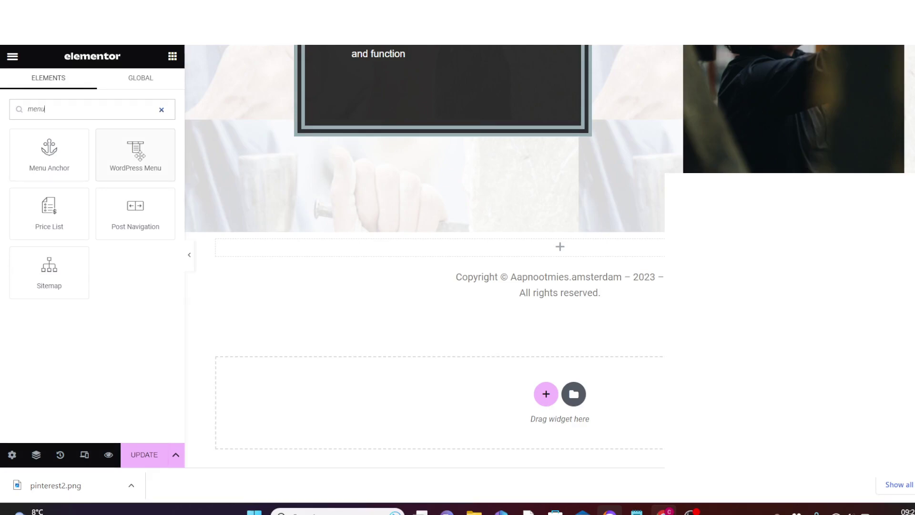
left_click_drag(140, 156, 499, 259)
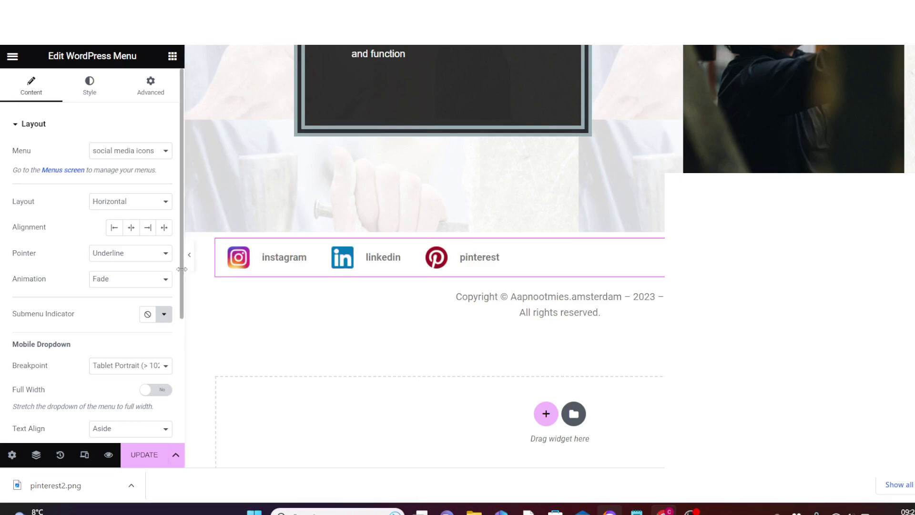
Step: Try the Vertical and Dropdown menu layouts, testing the dropdown toggle in the preview
left_click(167, 202)
left_click(125, 226)
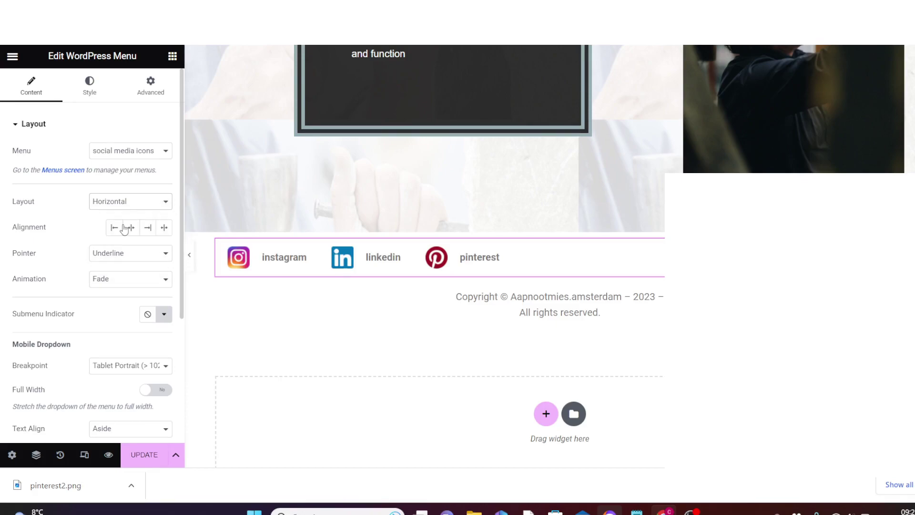
left_click(166, 204)
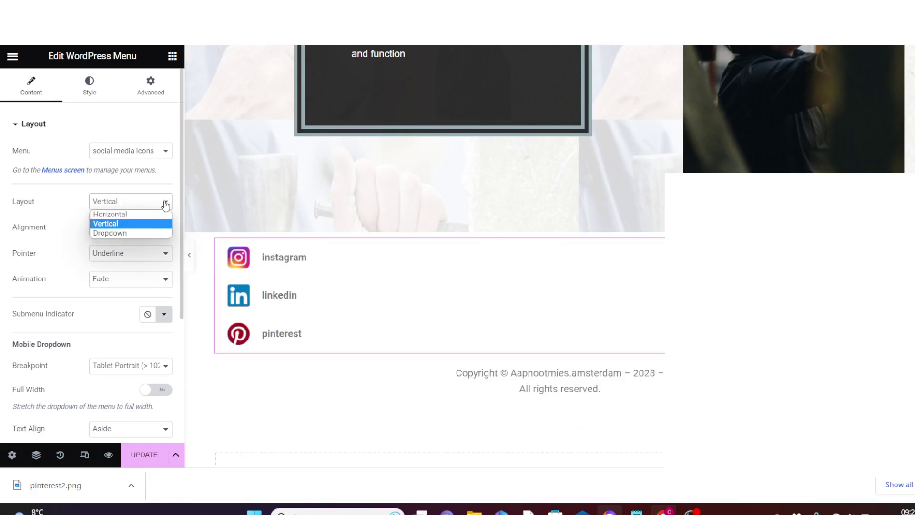
left_click(131, 233)
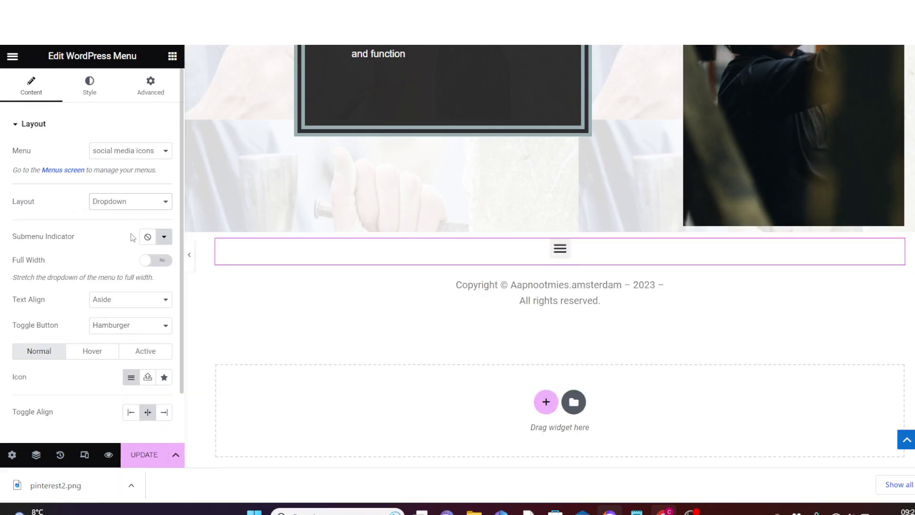
left_click(562, 254)
left_click(562, 255)
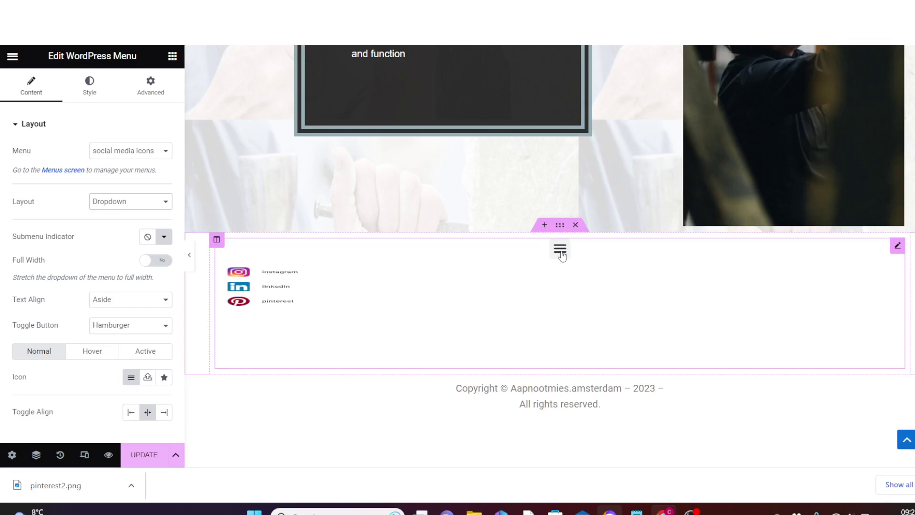
Step: Set the menu layout back to Horizontal with Center alignment and save the page
left_click(166, 201)
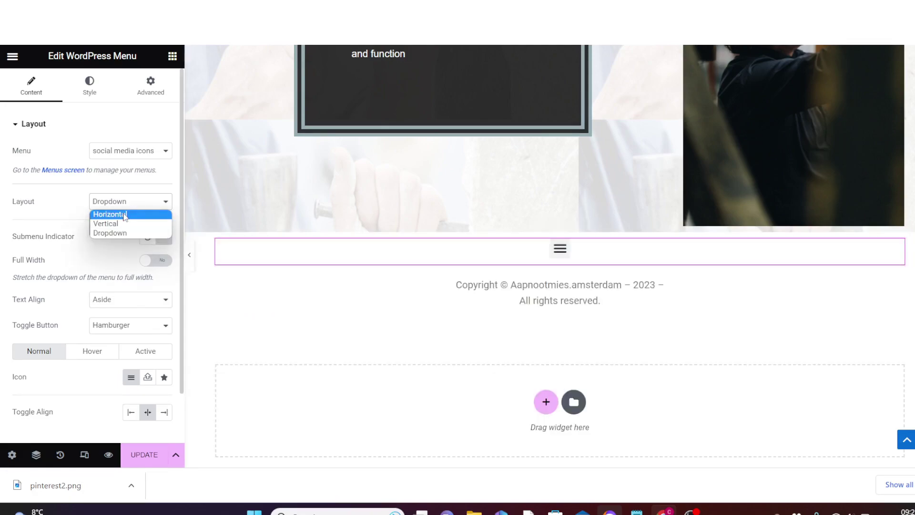
left_click(126, 215)
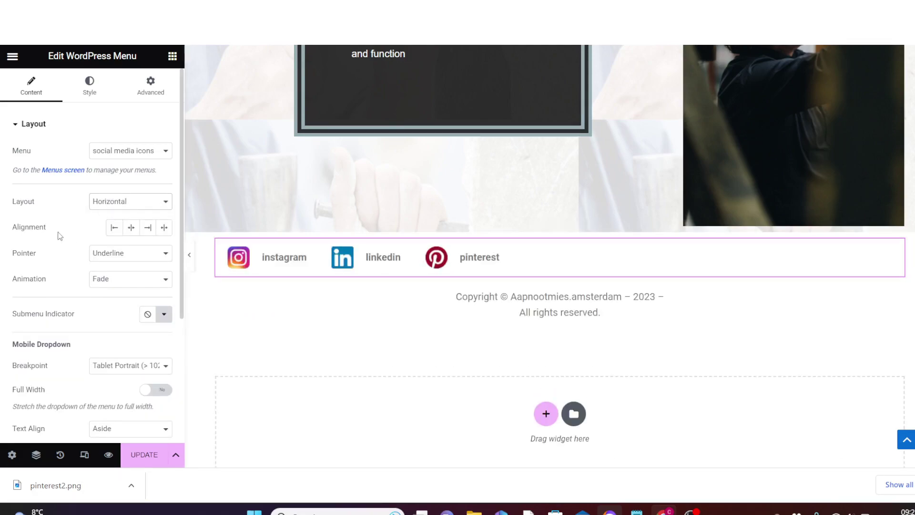
left_click(132, 229)
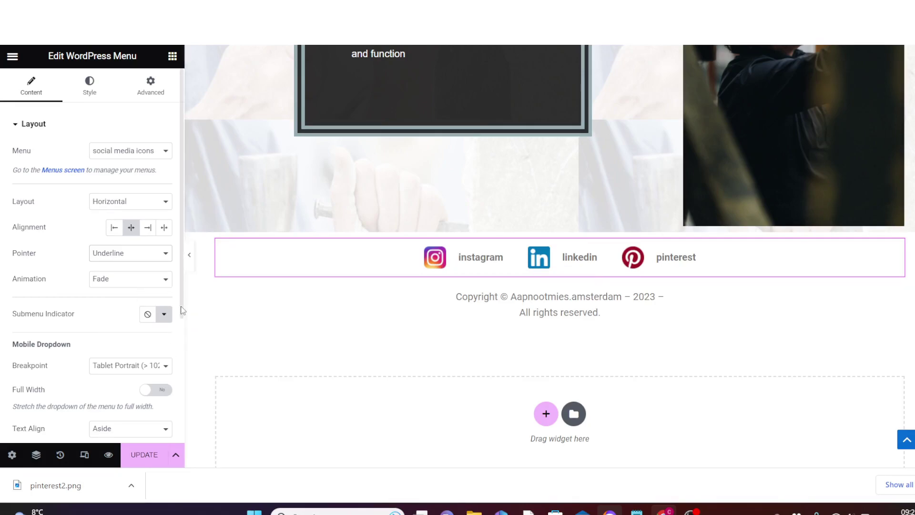
scroll(181, 311, "down", 2)
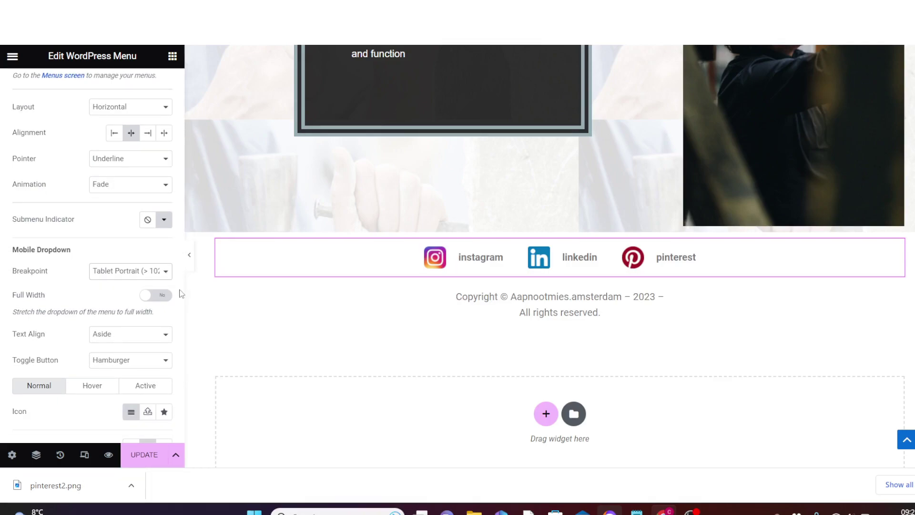
scroll(182, 297, "down", 1)
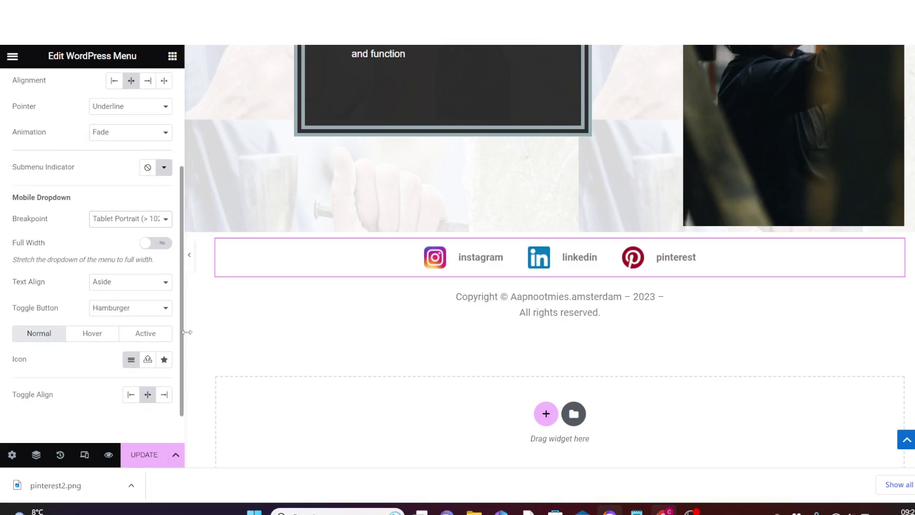
key("ctrl+z")
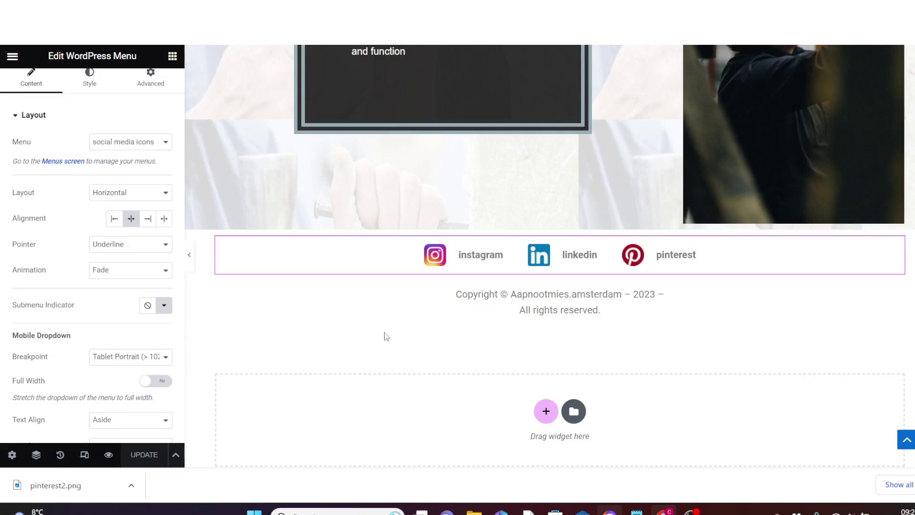
Step: Preview at Mobile Portrait width, test the hamburger toggle, compare with Desktop, then return to Mobile
left_click(85, 456)
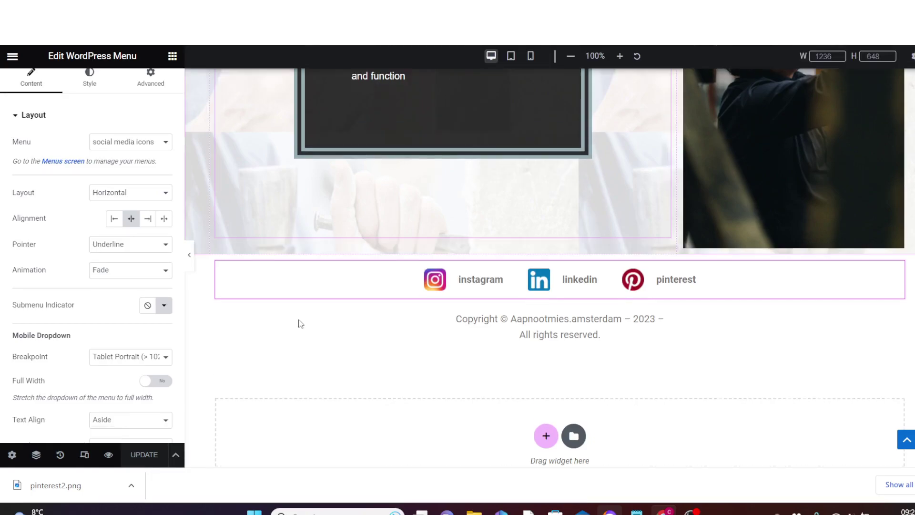
left_click(531, 57)
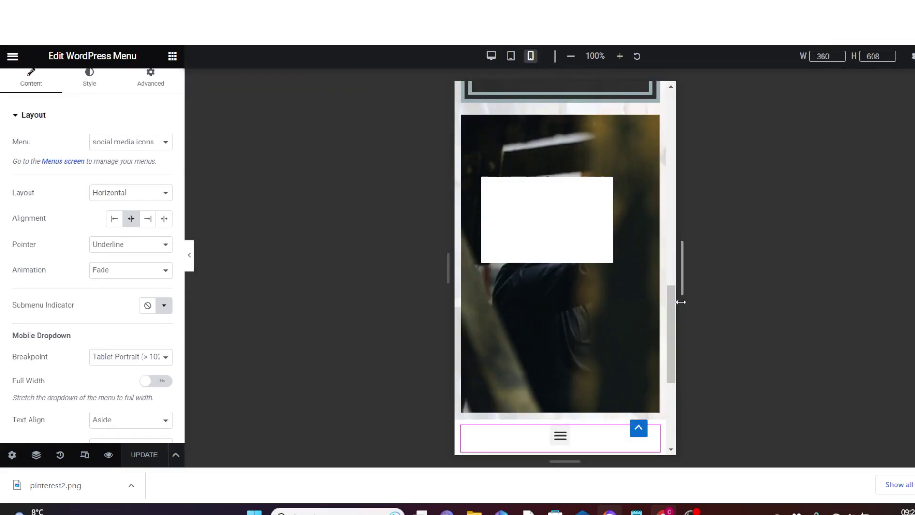
scroll(676, 313, "down", 5)
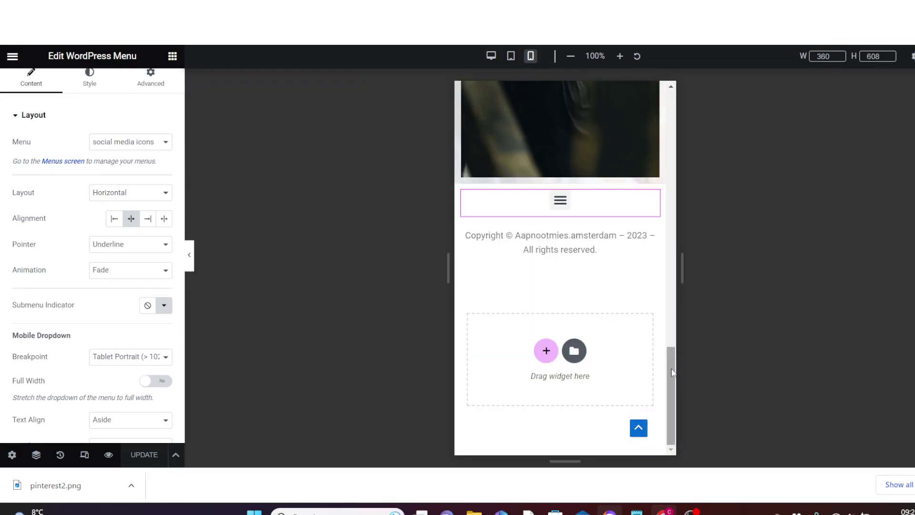
left_click(561, 203)
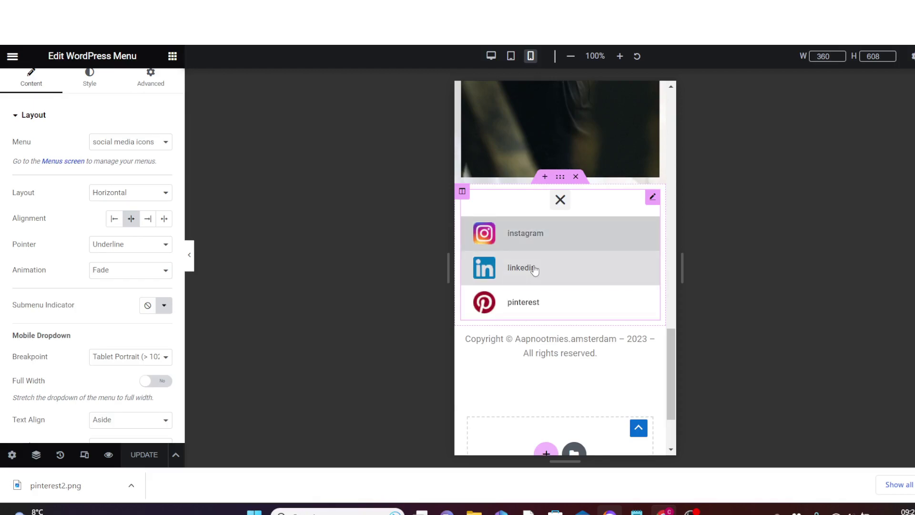
left_click(561, 203)
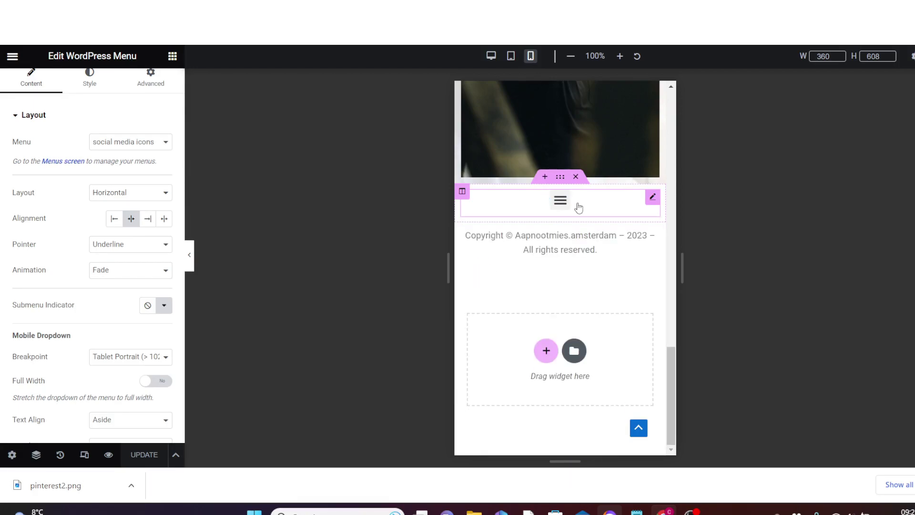
left_click(494, 57)
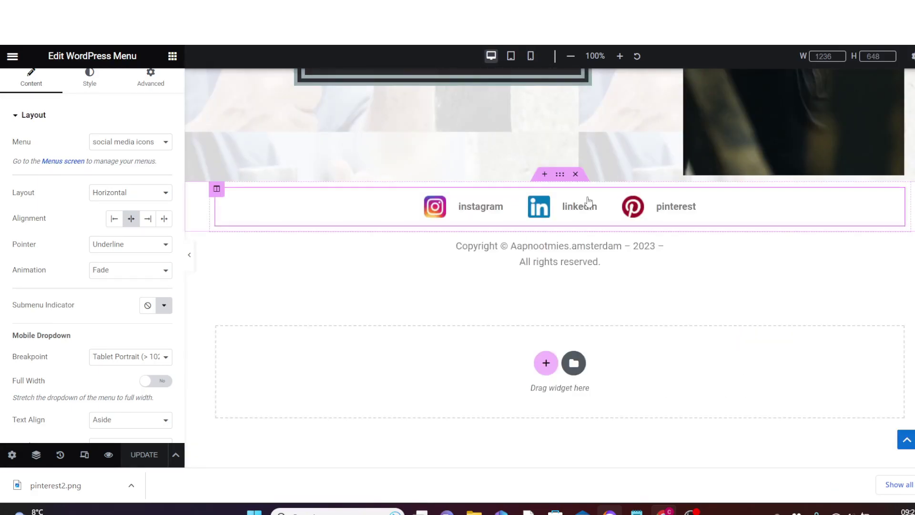
left_click(531, 56)
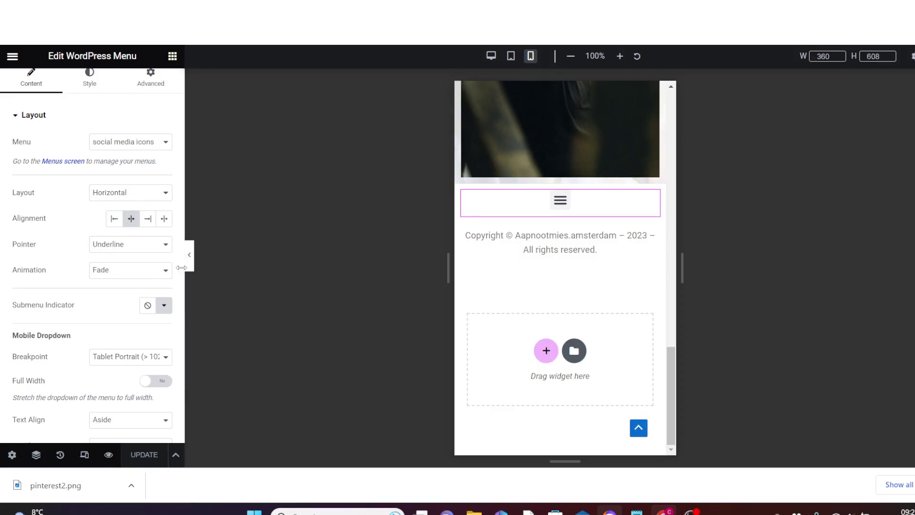
scroll(61, 238, "down", 2)
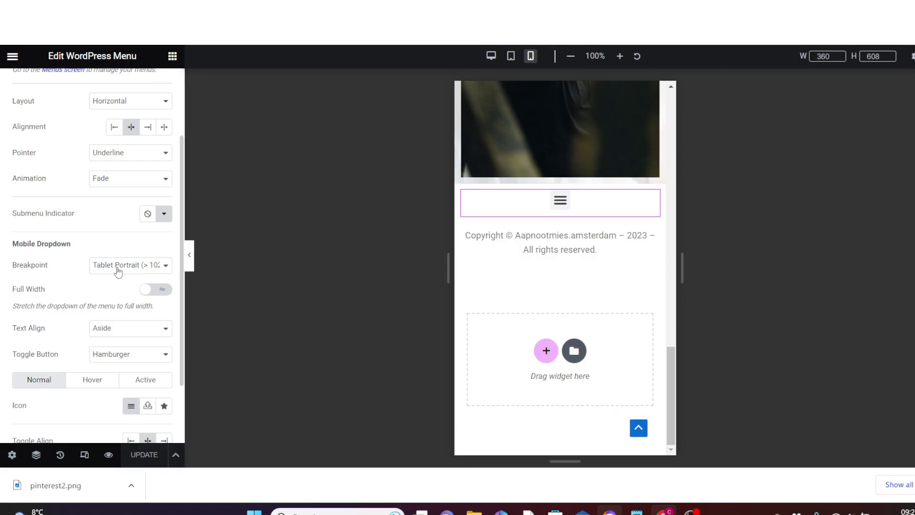
Step: Set the Mobile Dropdown Breakpoint to None and update the page
left_click(165, 267)
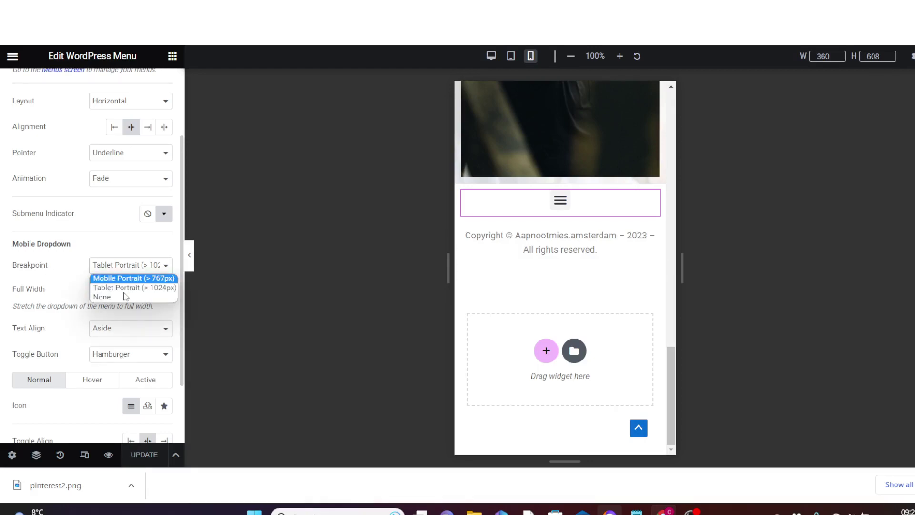
left_click(109, 297)
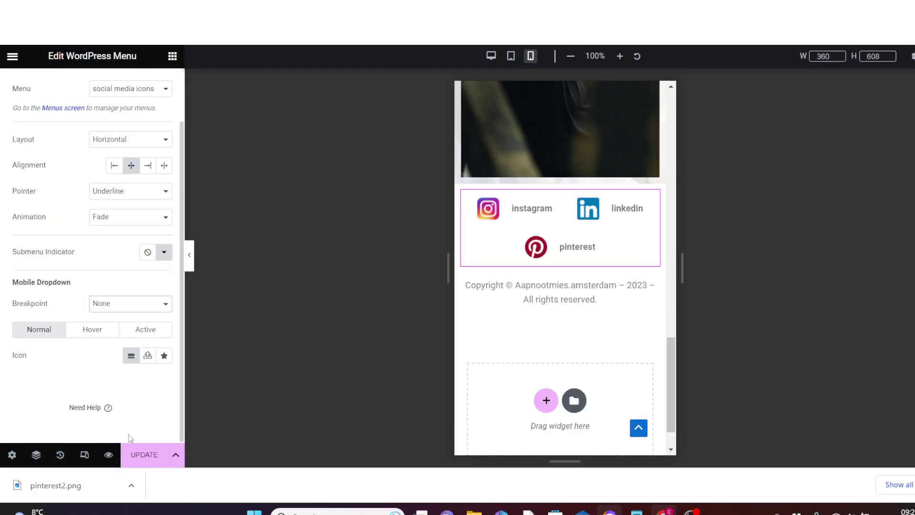
left_click(145, 455)
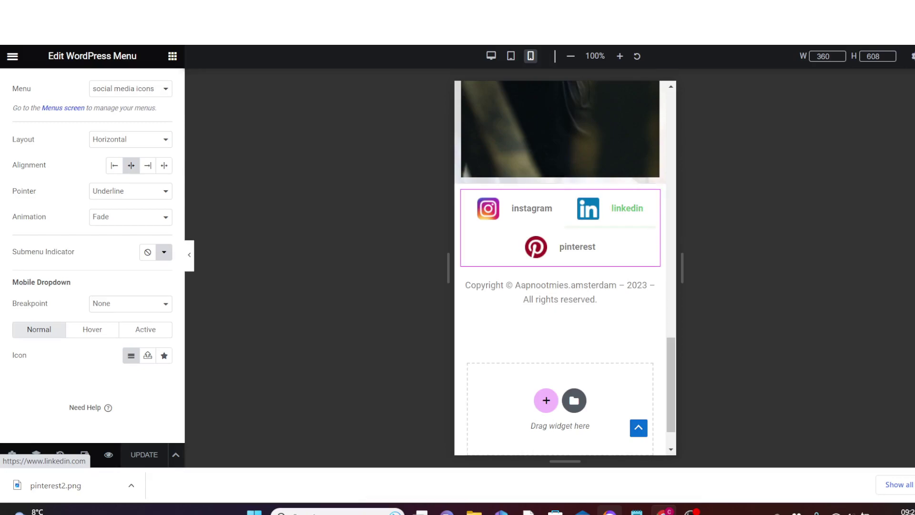
Step: Check the live page, then go to the Dashboard and choose Appearance > Customize
key("ctrl+Tab")
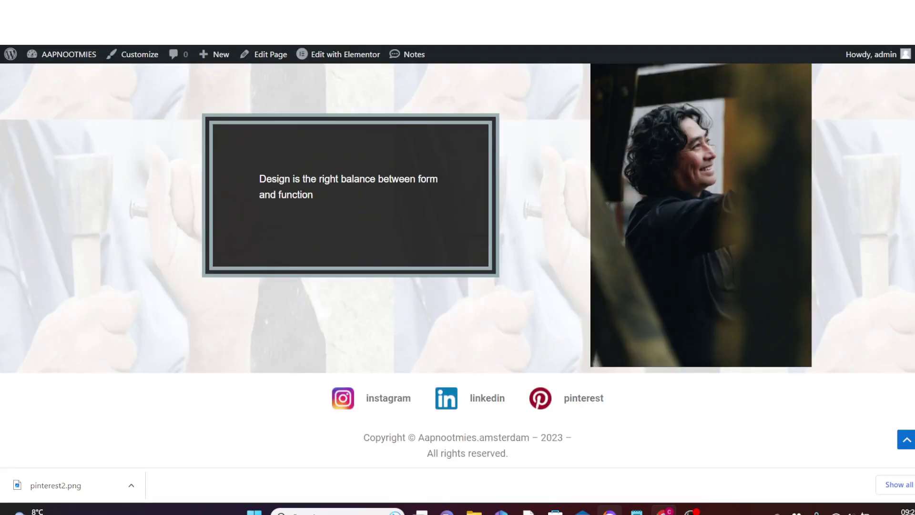
key("ctrl+Tab")
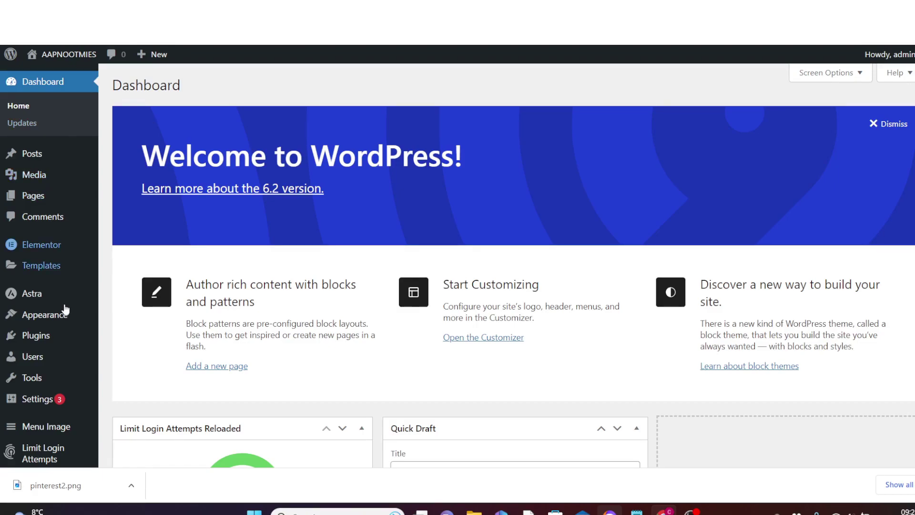
mouse_move(65, 316)
left_click(134, 335)
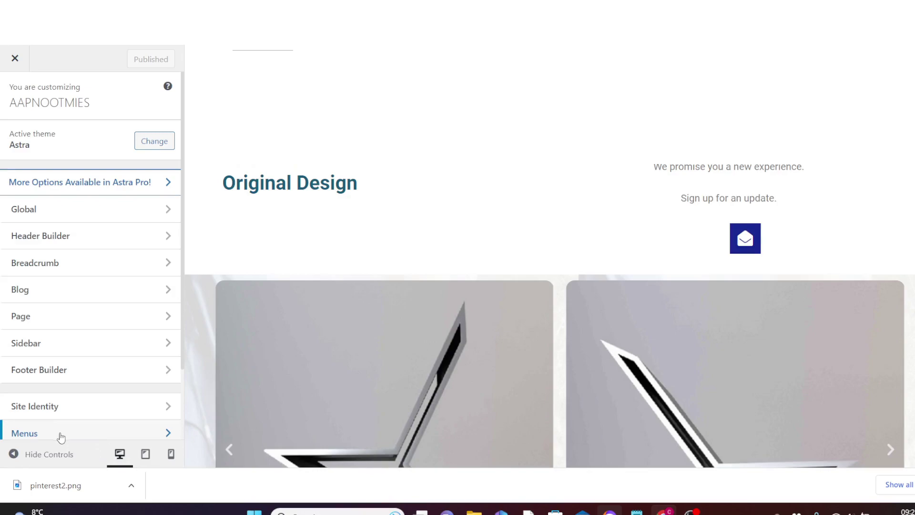
Step: Open the 'social media icons' menu in Customizer Menus and clear the instagram item's Navigation Label
left_click(59, 433)
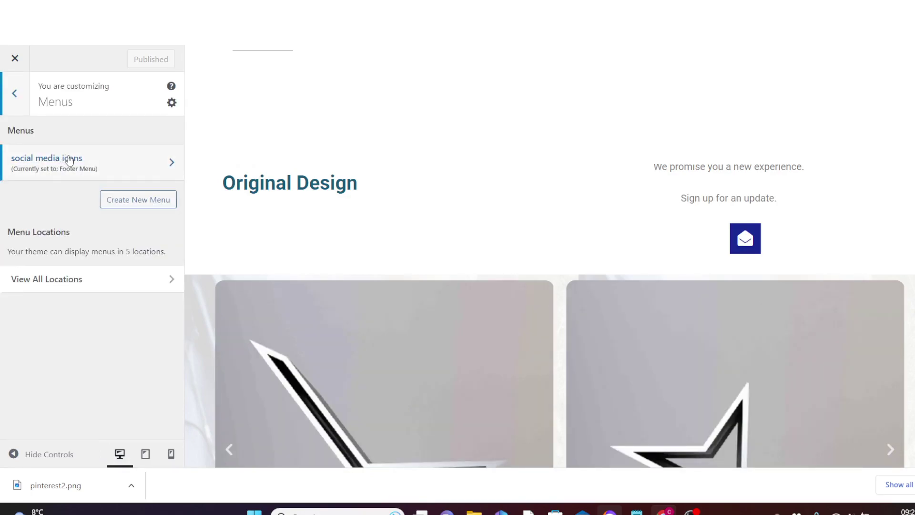
left_click(70, 160)
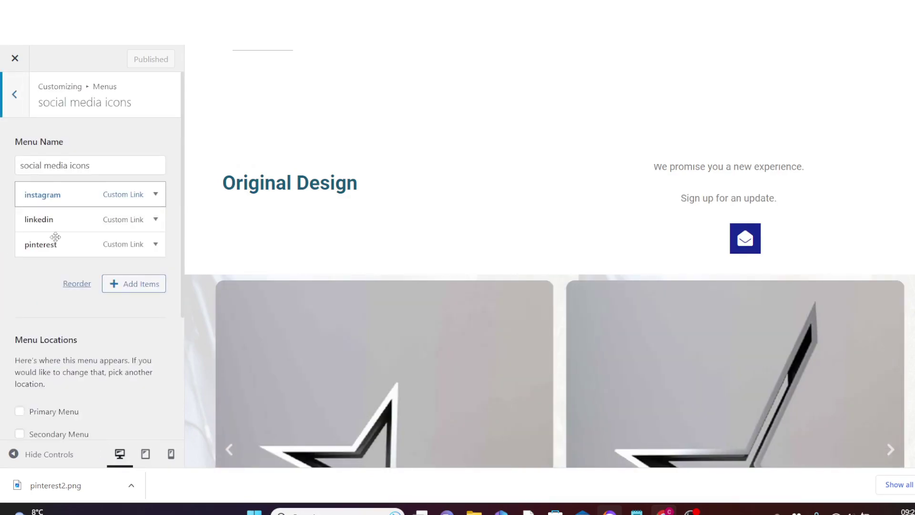
left_click(56, 196)
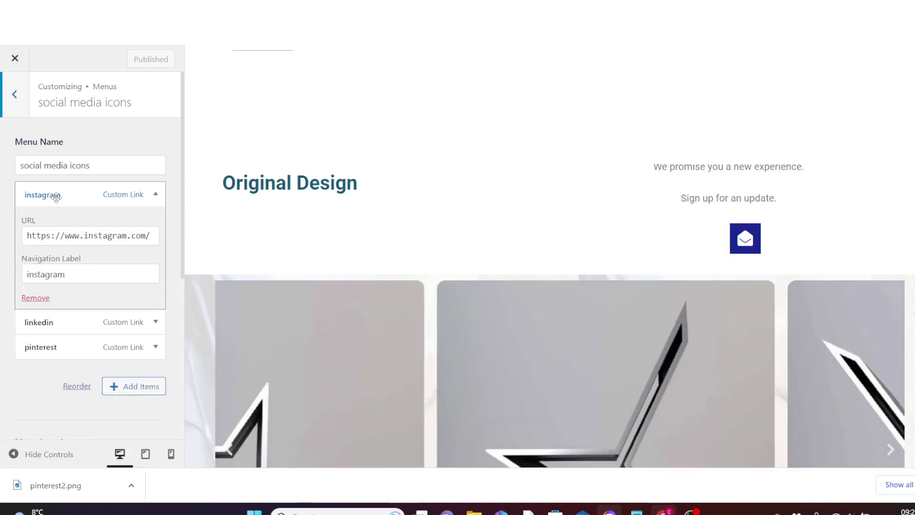
left_click_drag(74, 273, 21, 273)
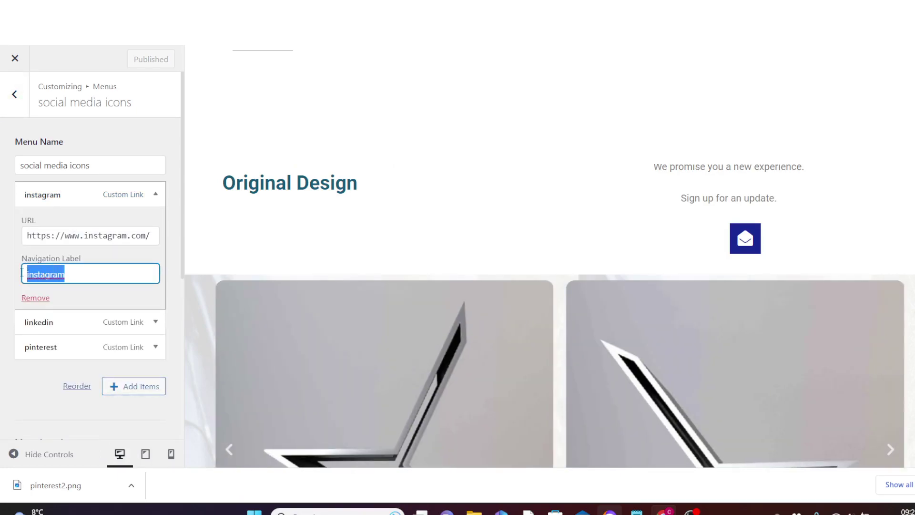
key("BackSpace")
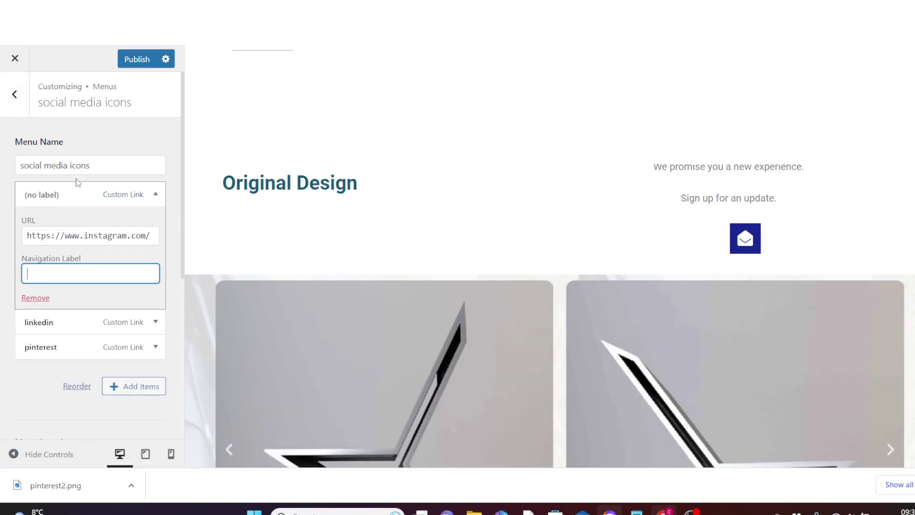
left_click(50, 196)
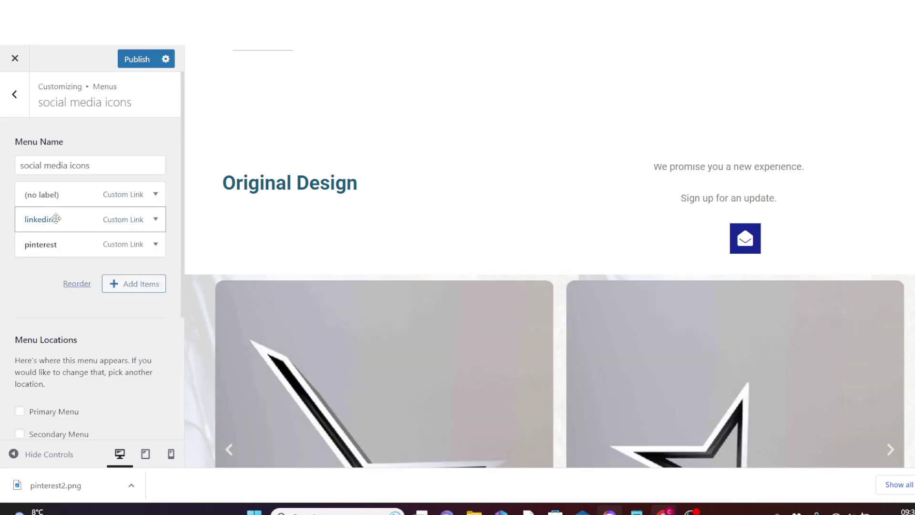
Step: Clear the Navigation Labels of the linkedin and pinterest items
left_click(56, 219)
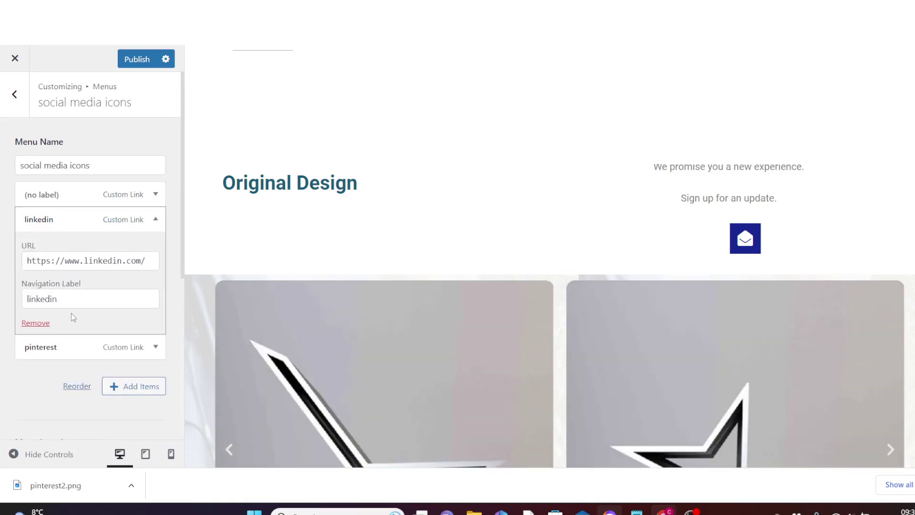
left_click_drag(67, 298, 27, 300)
key("BackSpace")
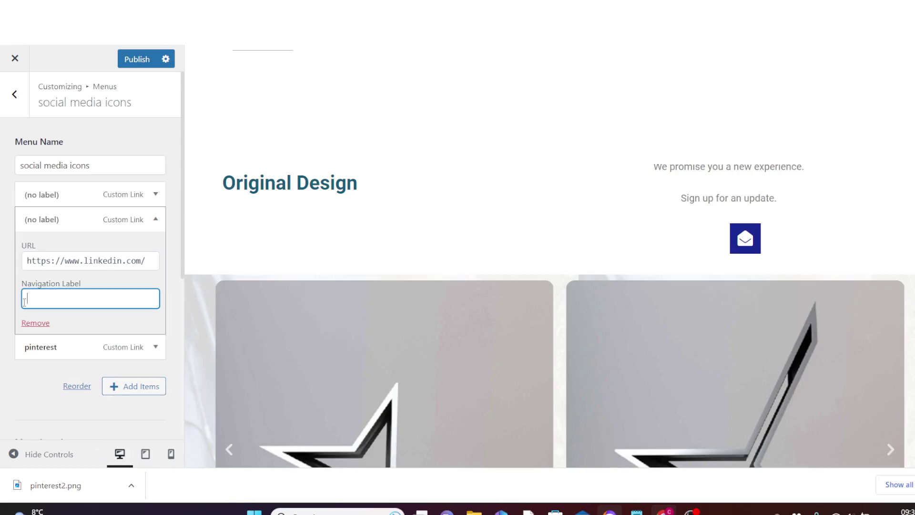
left_click(45, 221)
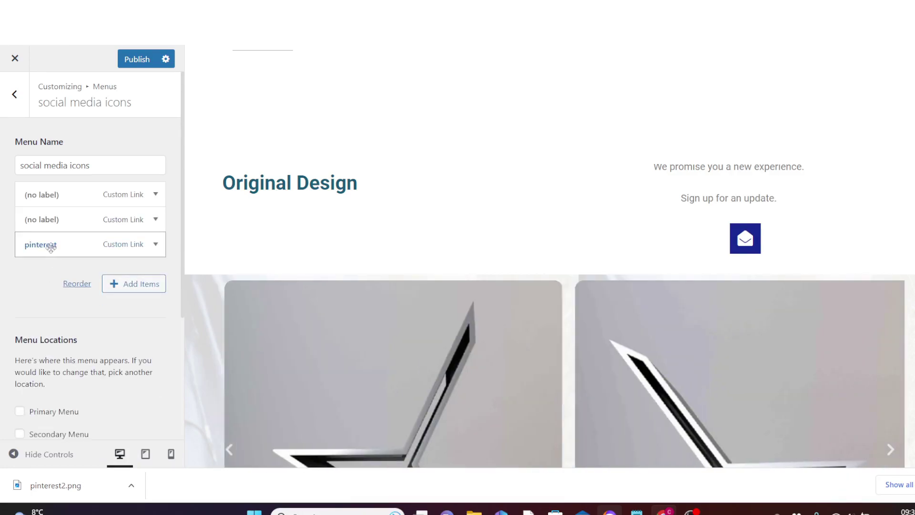
left_click(52, 253)
left_click_drag(43, 244, 70, 296)
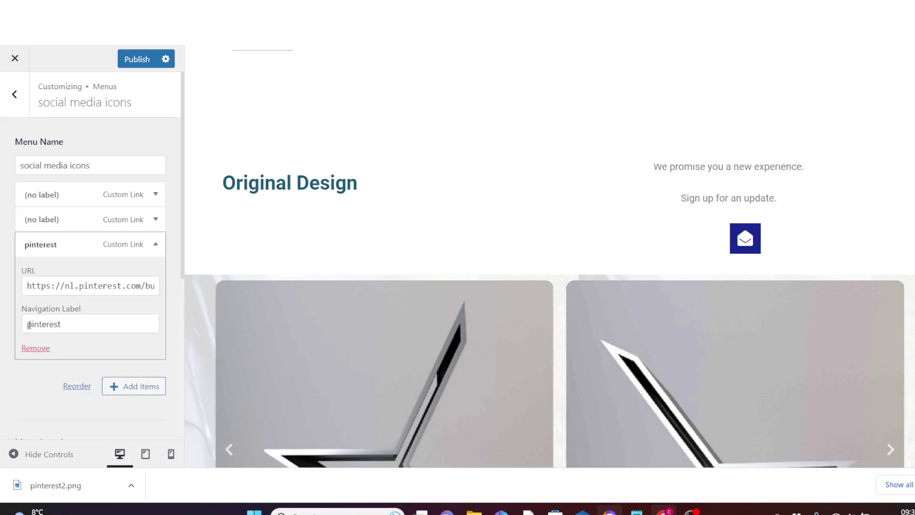
double_click(40, 327)
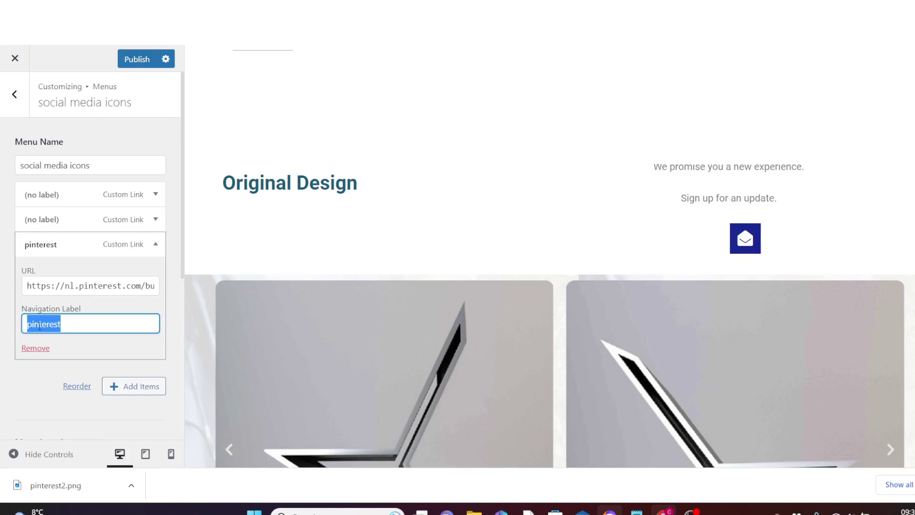
key("BackSpace")
left_click_drag(37, 234, 41, 244)
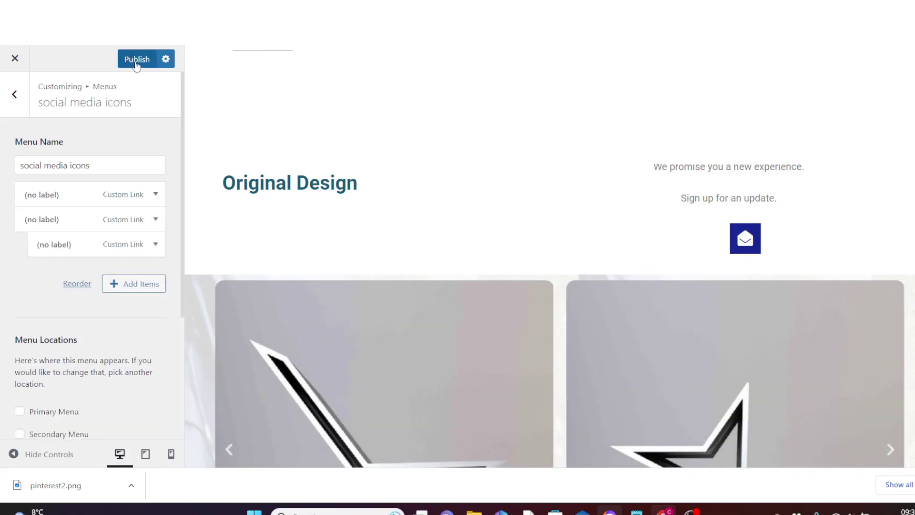
Step: Publish the menu, scroll to the Home page footer in Elementor, and enable Responsive Mode
left_click(136, 62)
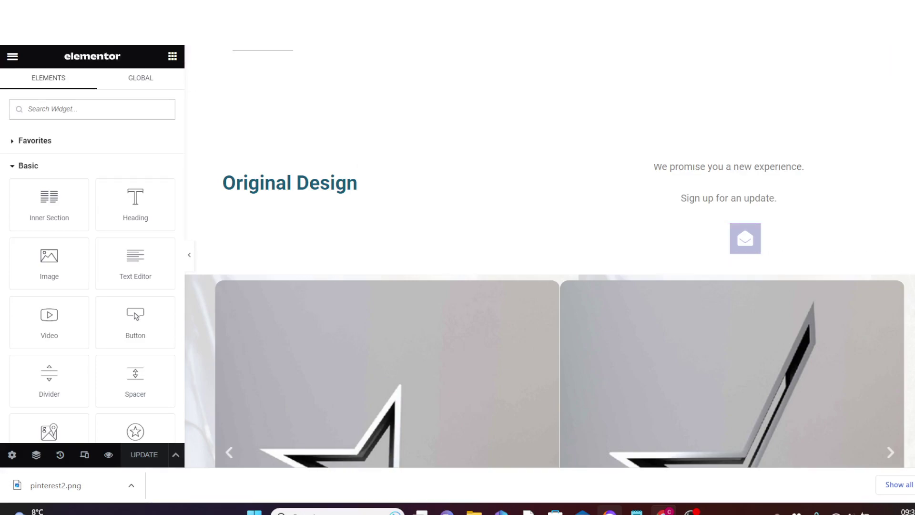
scroll(548, 258, "down", 10)
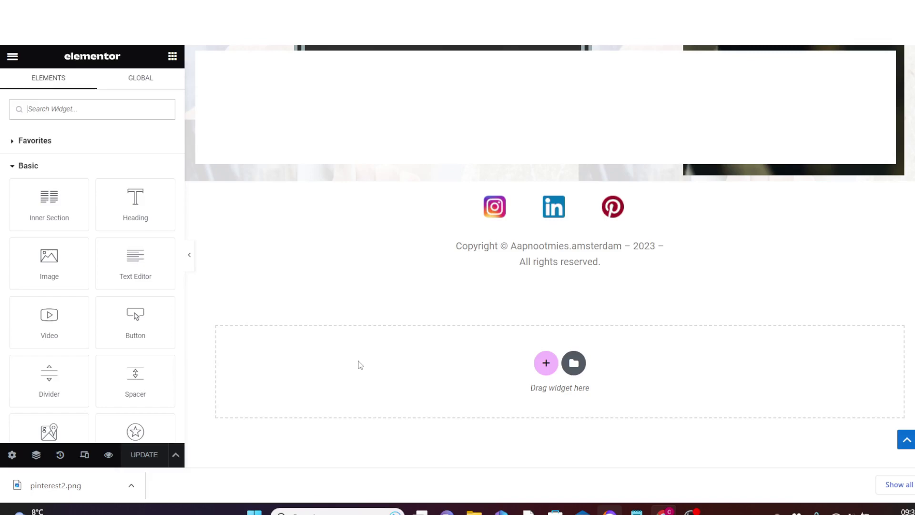
left_click(84, 455)
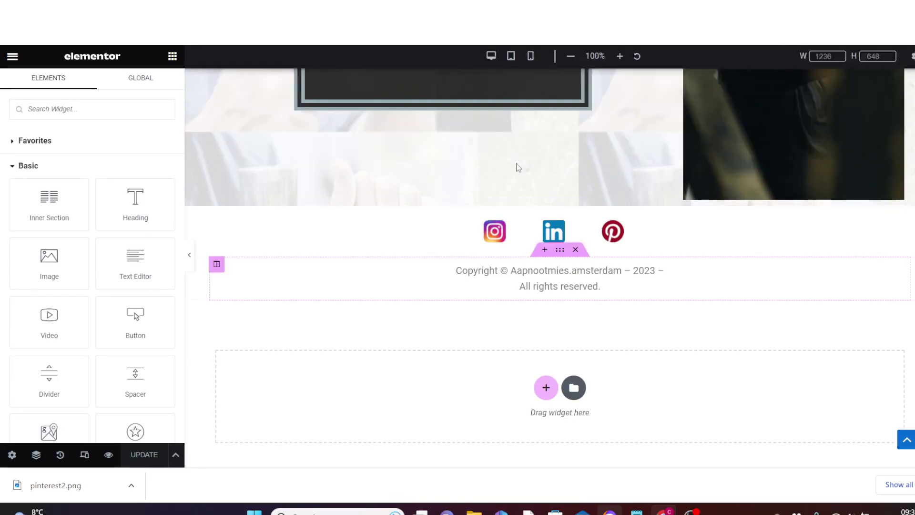
Step: Preview the footer icons at Mobile, Desktop and Tablet widths, then open the WordPress Menu widget's settings
left_click(532, 57)
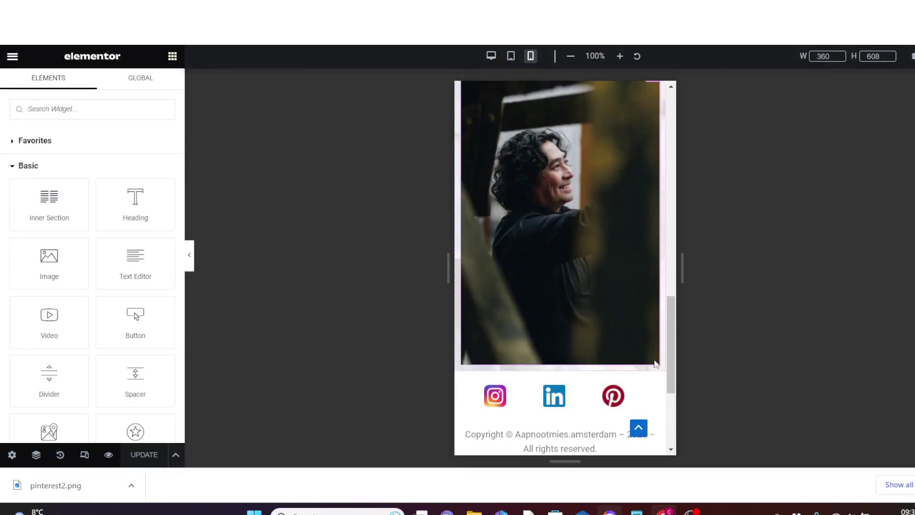
mouse_move(675, 320)
left_mouse_down()
mouse_move(670, 391)
mouse_move(676, 317)
left_mouse_up()
left_click(490, 57)
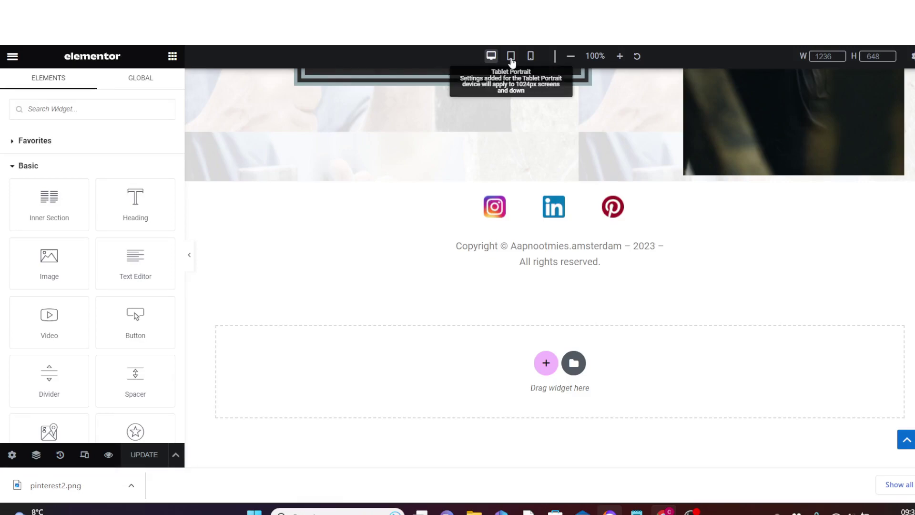
left_click(511, 56)
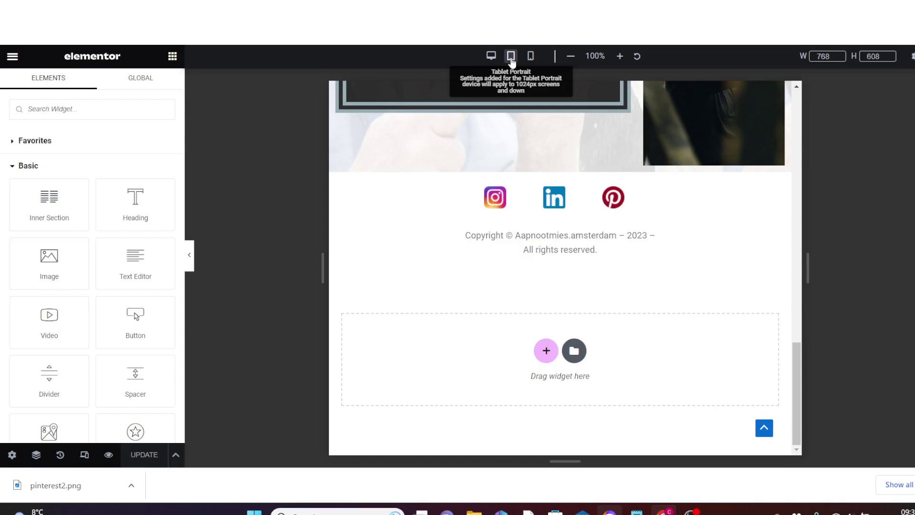
left_click(438, 197)
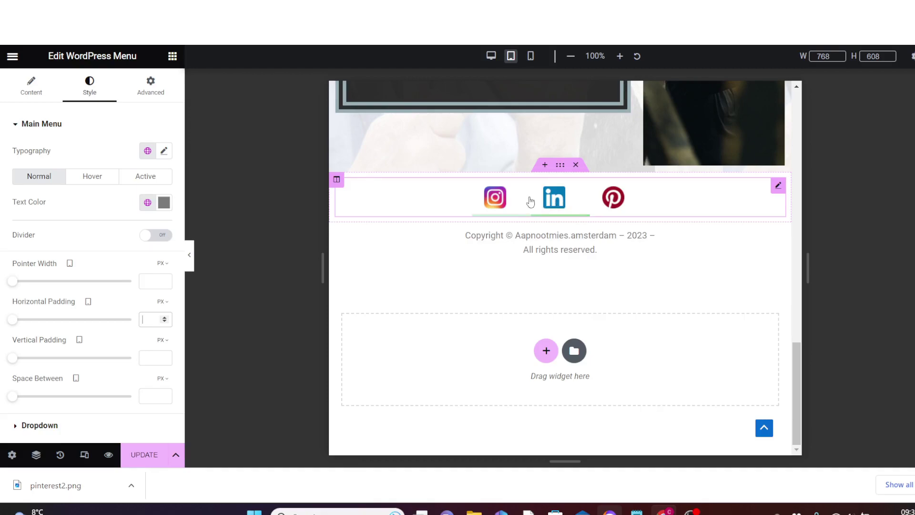
left_click(780, 189)
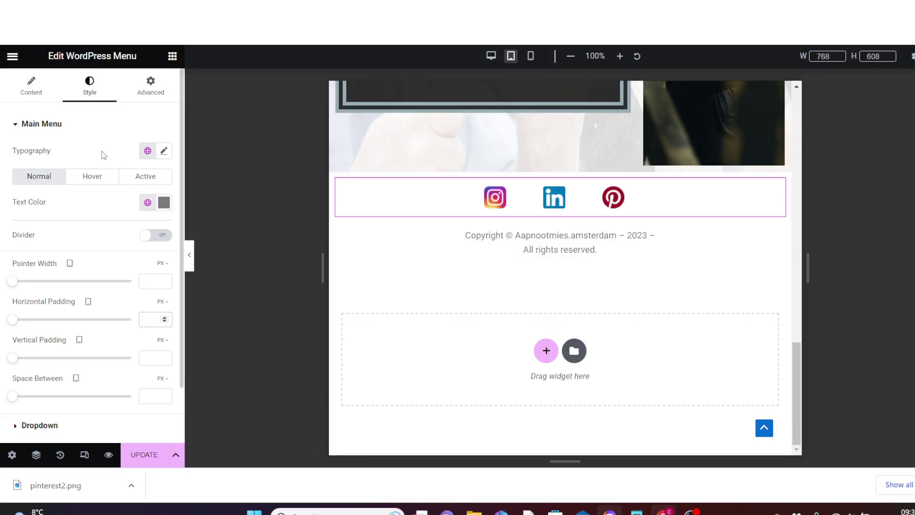
left_click(38, 93)
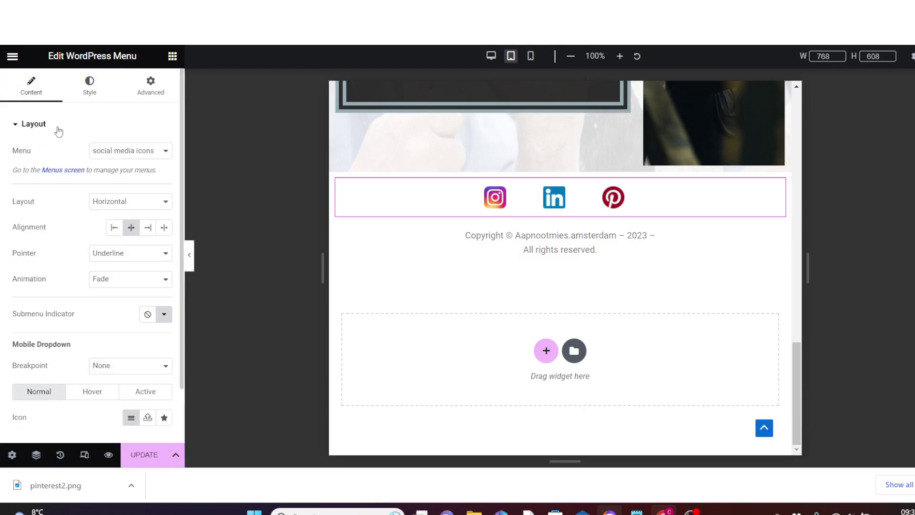
left_click(94, 92)
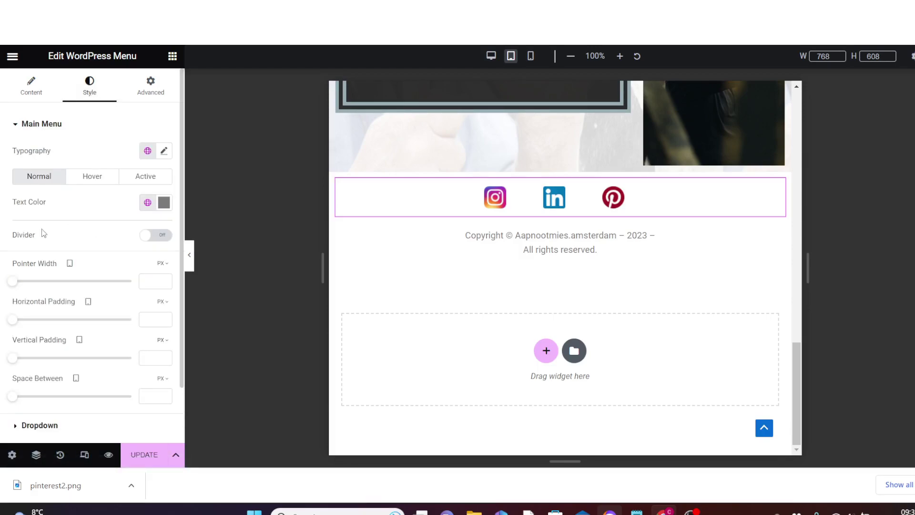
left_click(162, 235)
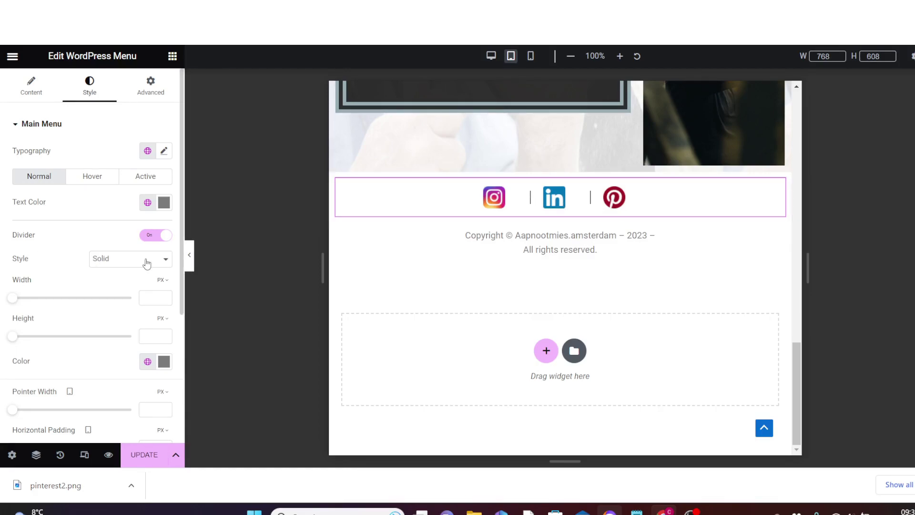
left_click(166, 260)
left_click(166, 261)
left_click(146, 236)
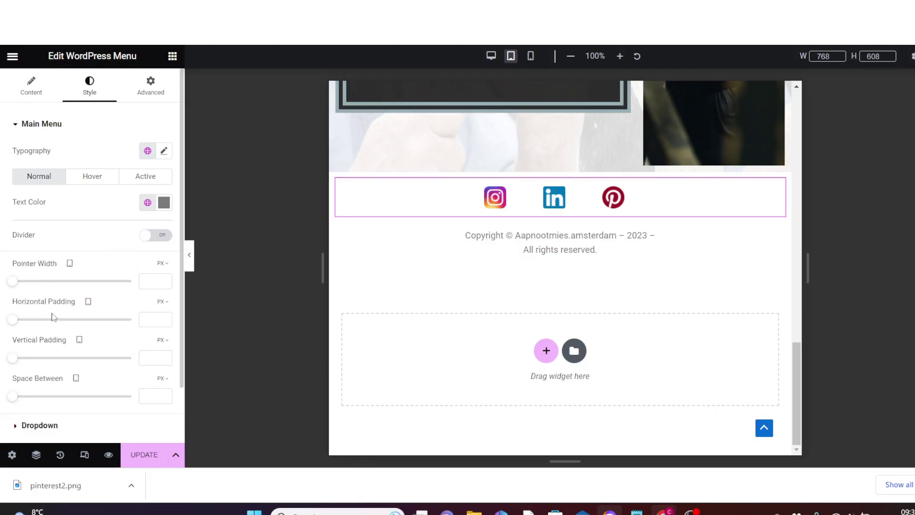
Step: Set Main Menu Horizontal Padding to 0 and Space Between to 19 px, then review Hover and Active colours
left_click(165, 322)
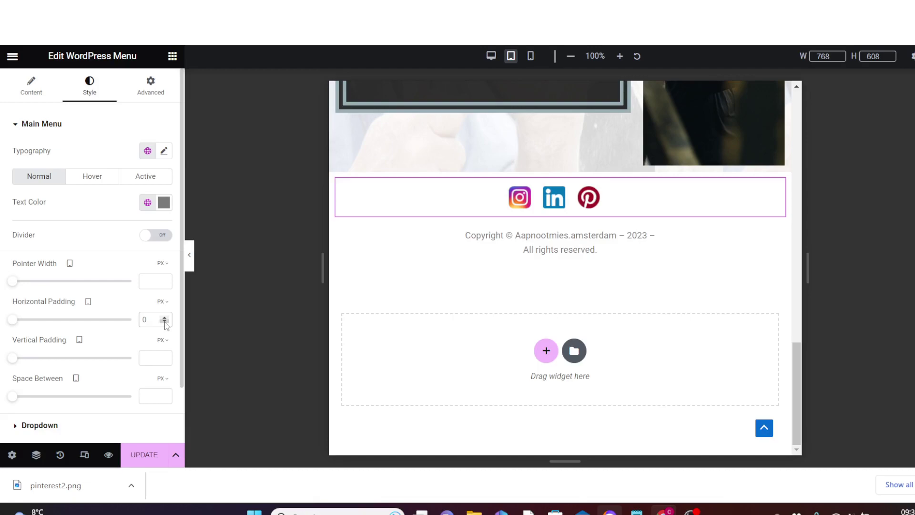
left_click(17, 400)
left_click_drag(17, 399, 39, 401)
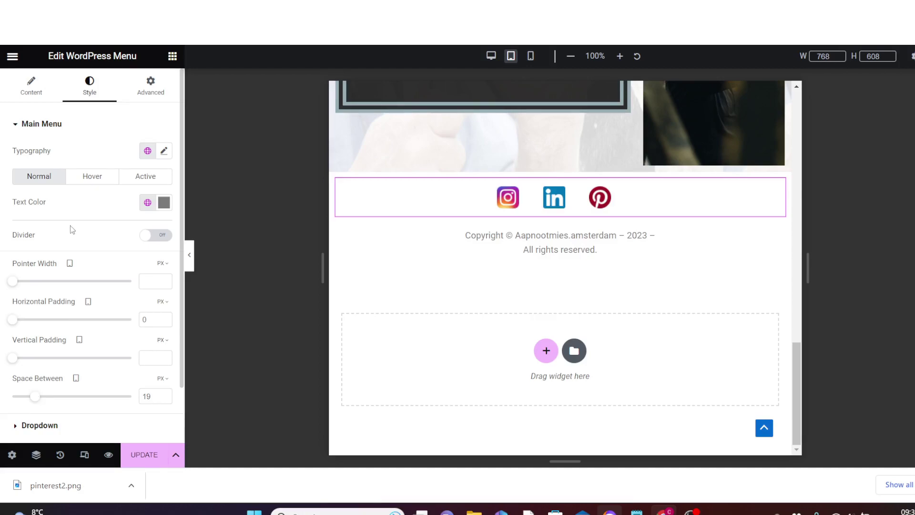
left_click(93, 179)
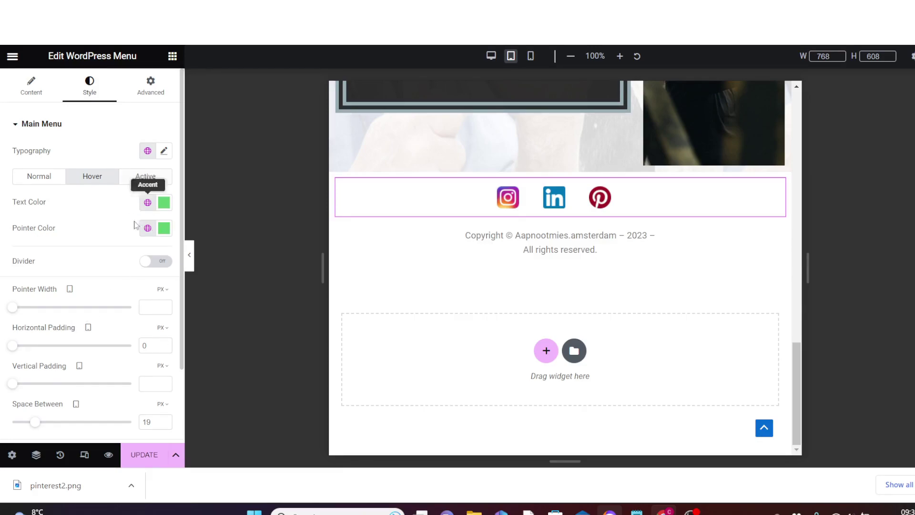
left_click(142, 179)
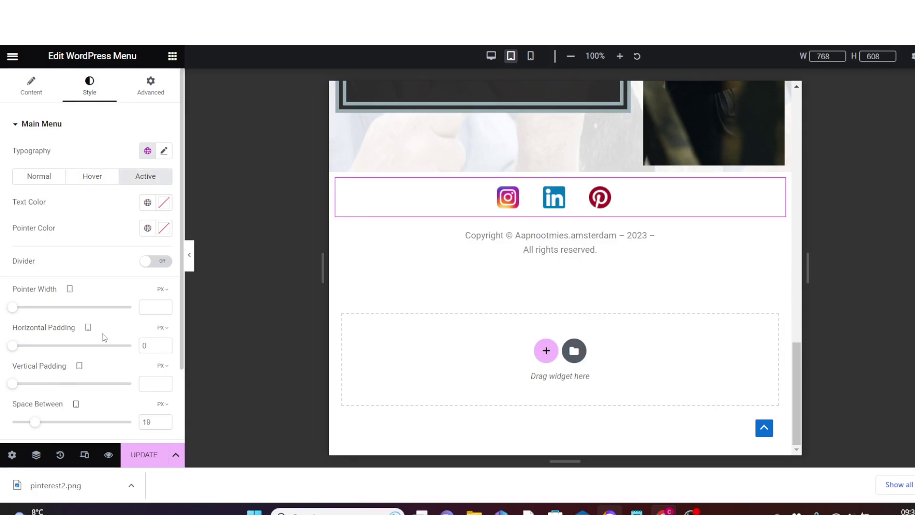